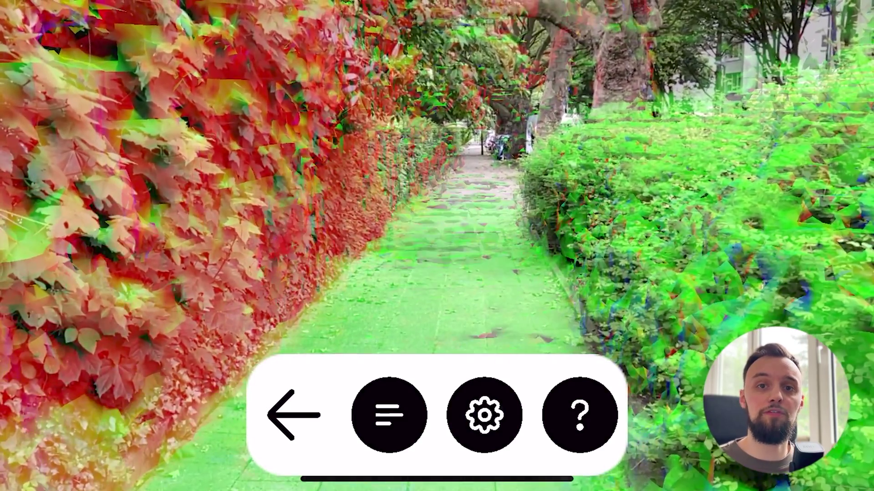
Step: Set the Maximum Integration Distance in the meshing sample's settings to 3
left_click(485, 415)
scroll(436, 191, "up", 5)
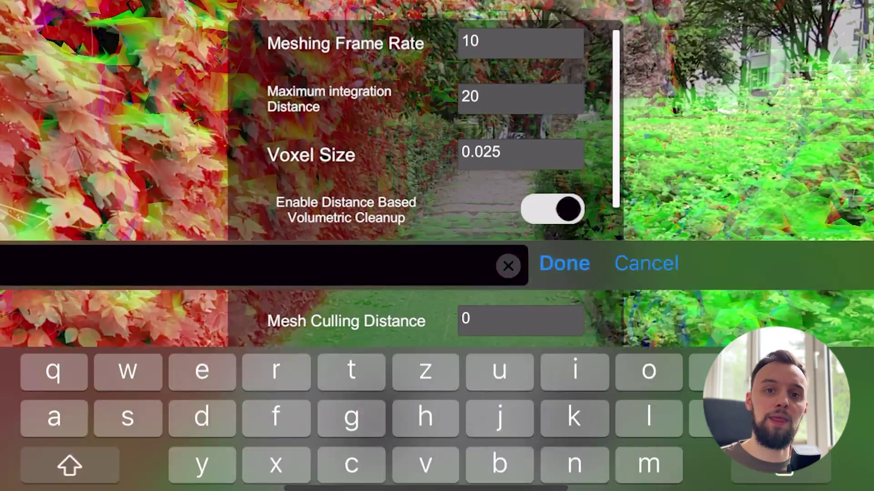
left_click(520, 276)
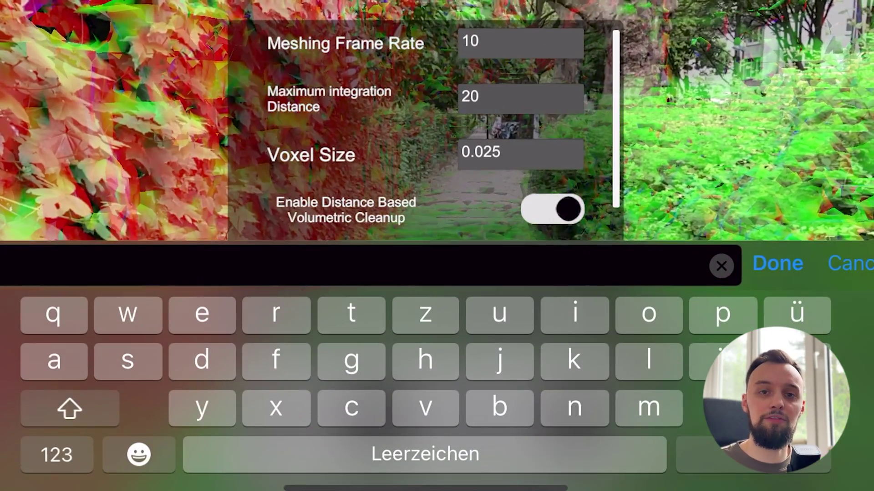
left_click(721, 265)
left_click(57, 455)
type("3")
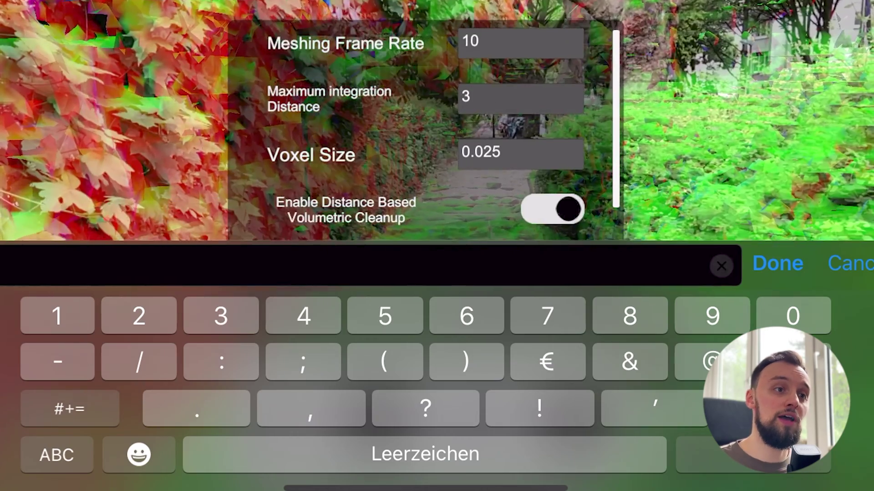
left_click(777, 263)
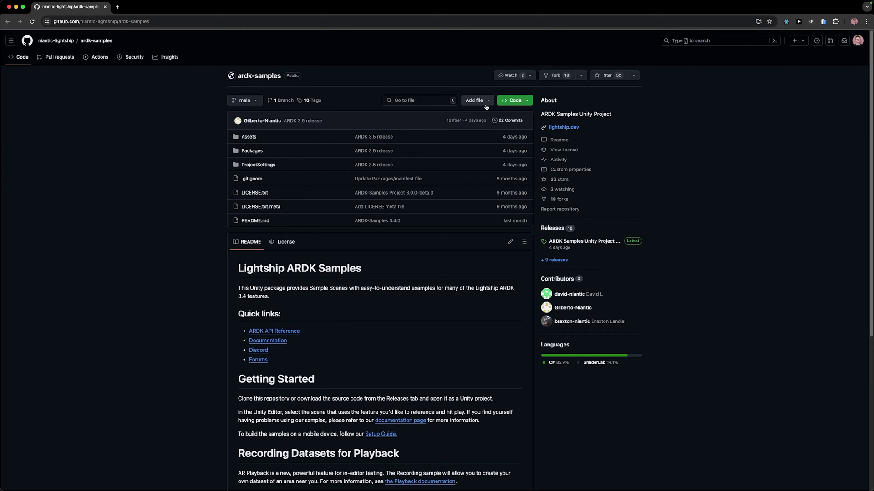
Step: Download the ardk-samples repository as a ZIP archive and show the Downloads folder in Finder
left_click(513, 100)
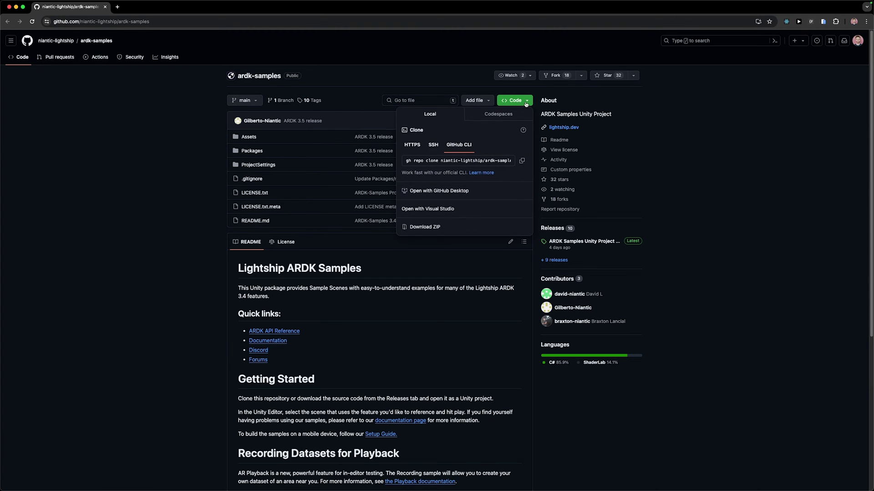
left_click(427, 227)
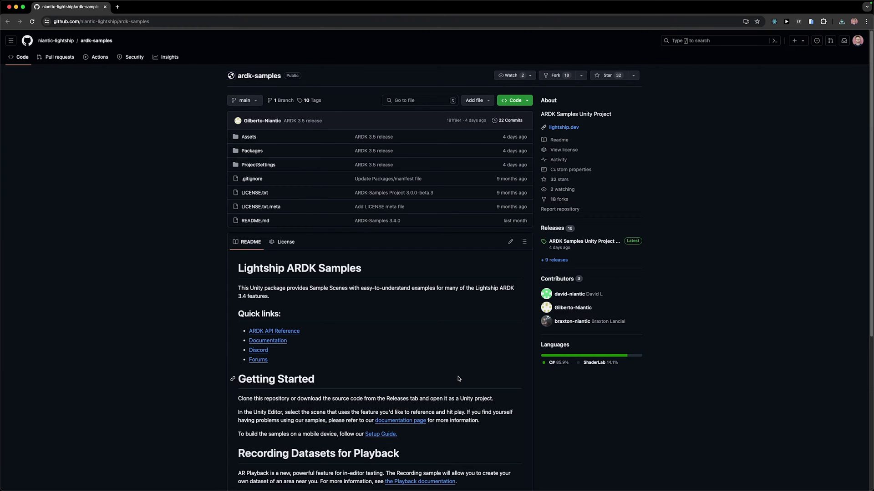
left_click(587, 473)
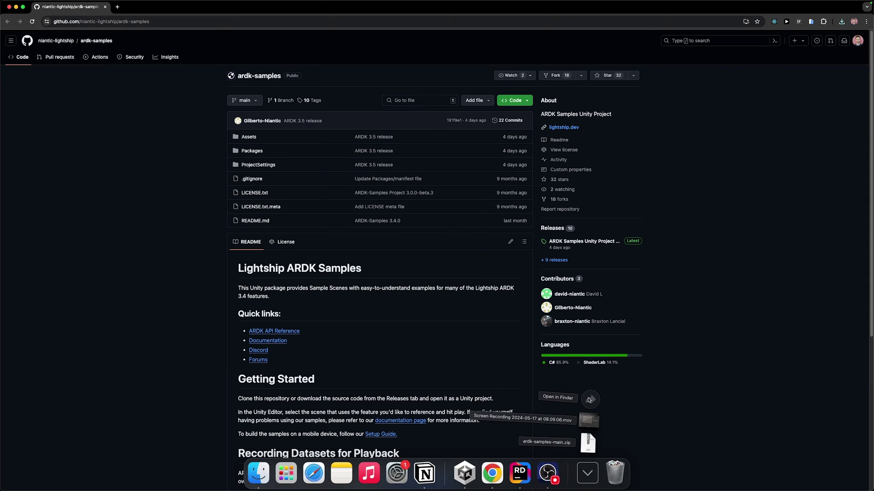
left_click(590, 400)
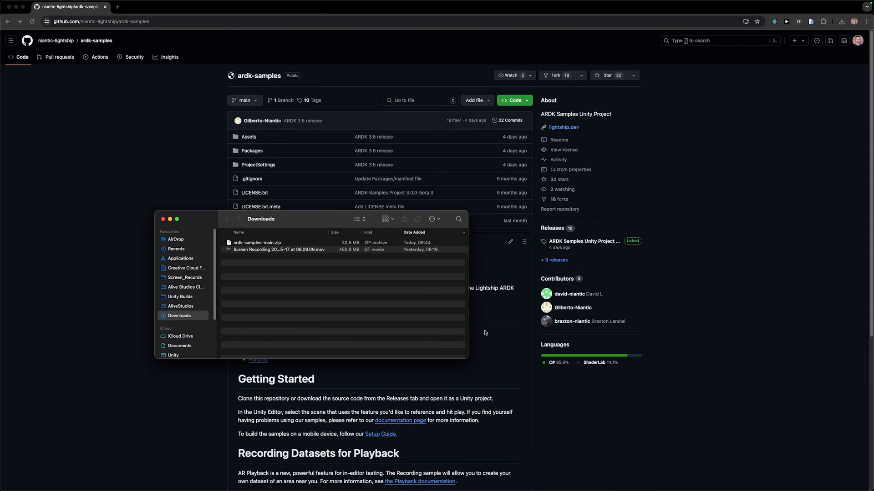
Step: Extract ardk-samples-main.zip in the Downloads folder
right_click(259, 244)
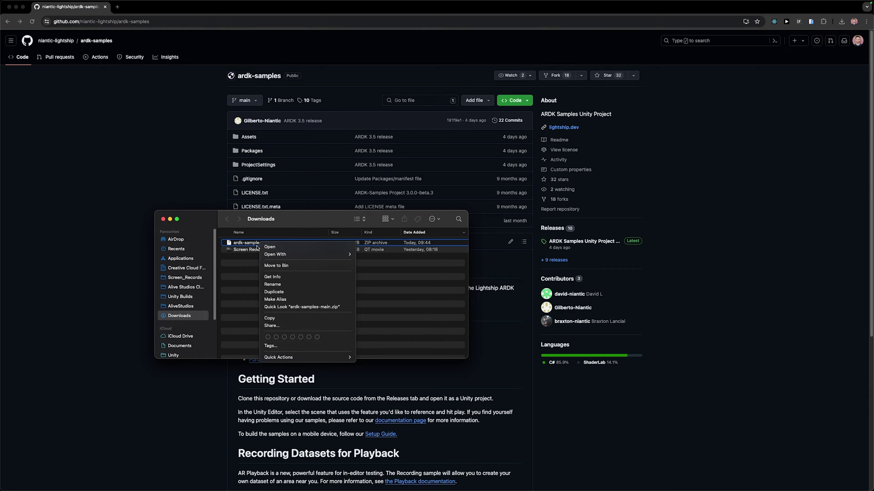
left_click(423, 293)
double_click(239, 243)
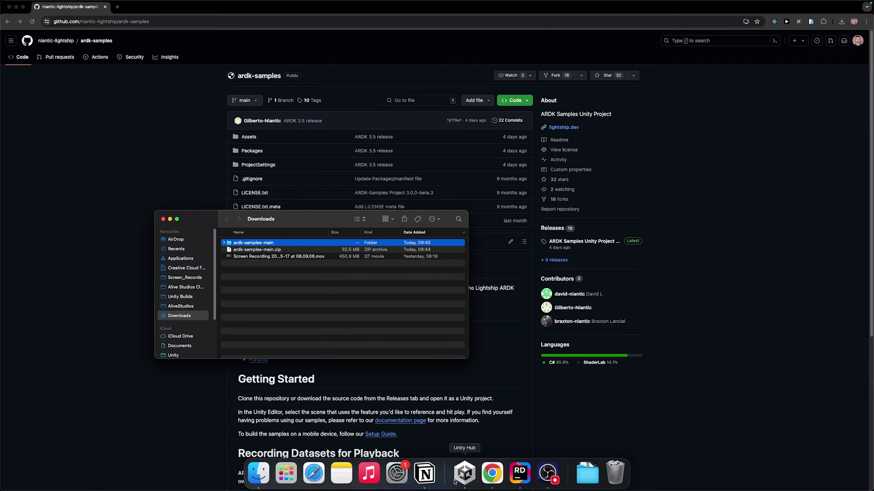
Step: Switch to Unity Hub and add the ardk-samples-main folder from Downloads as a project
left_click(455, 481)
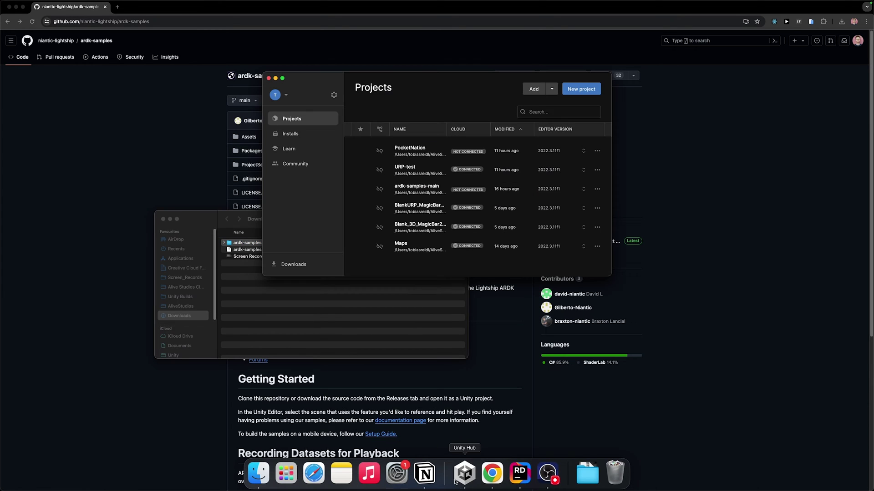
left_click(534, 89)
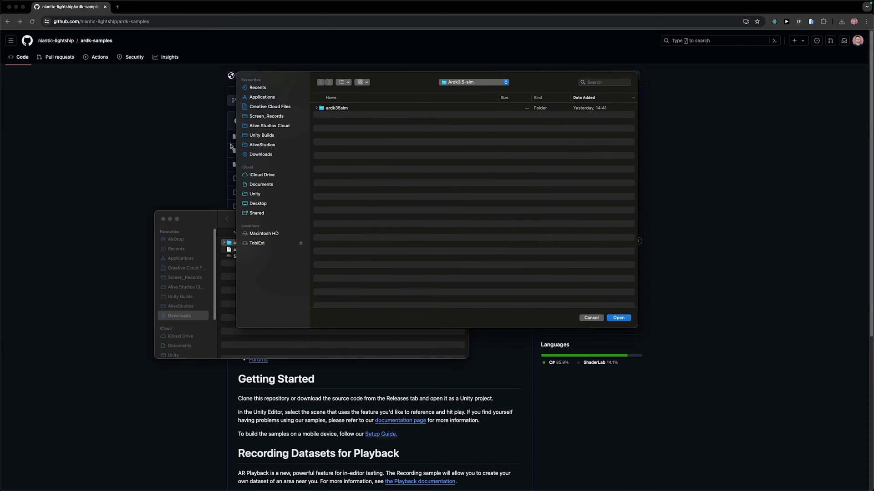
left_click(262, 155)
left_click(345, 122)
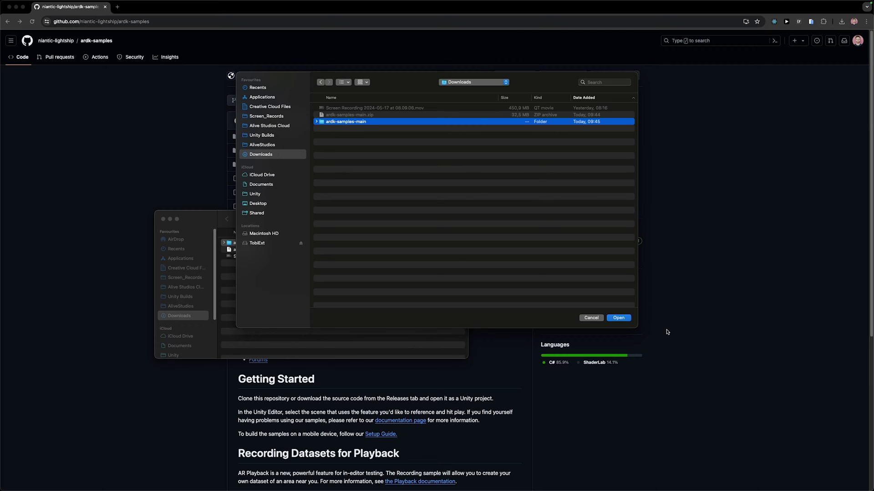
left_click(622, 320)
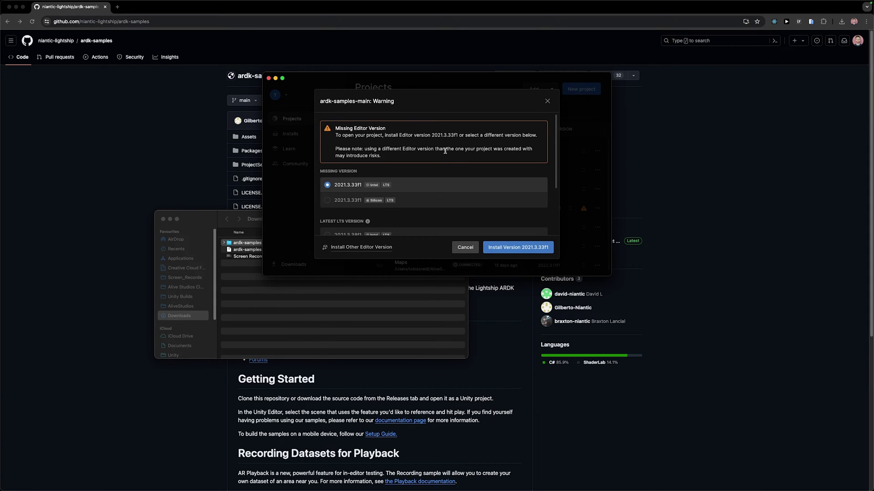
Step: Open the ardk-samples-main project with the installed editor version 2022.3.11f1, accepting the version change
scroll(446, 151, "down", 3)
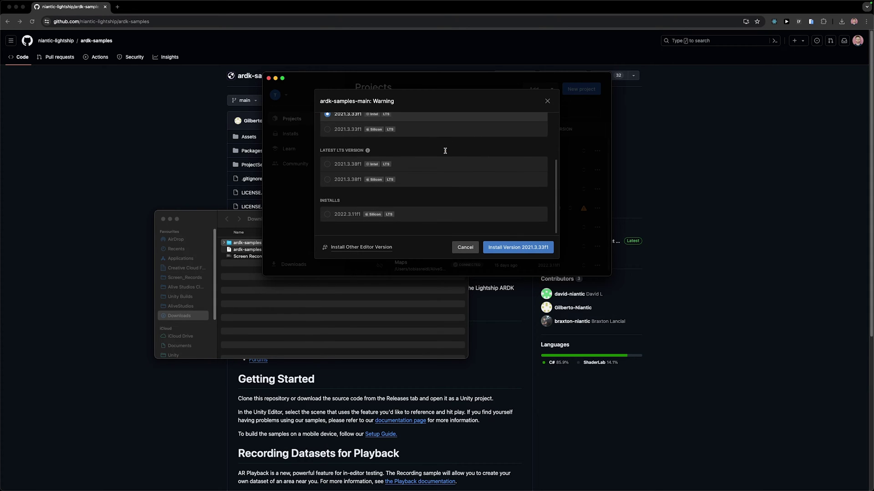
left_click(336, 221)
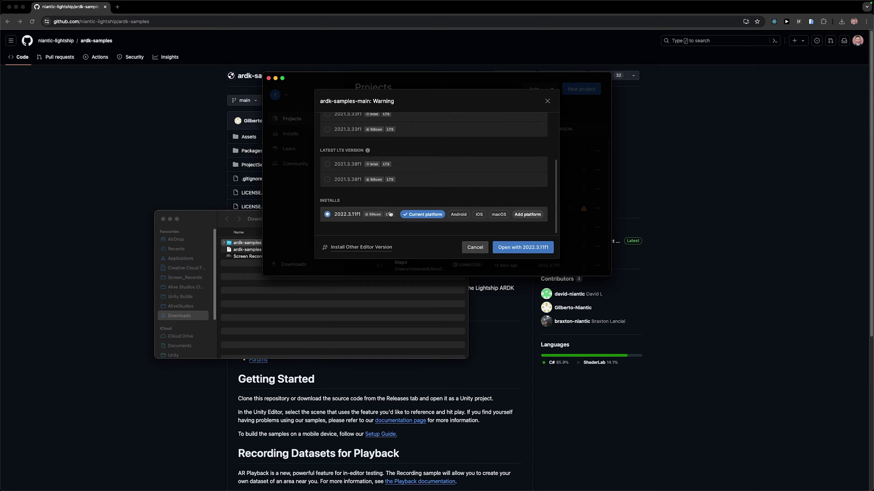
left_click(529, 248)
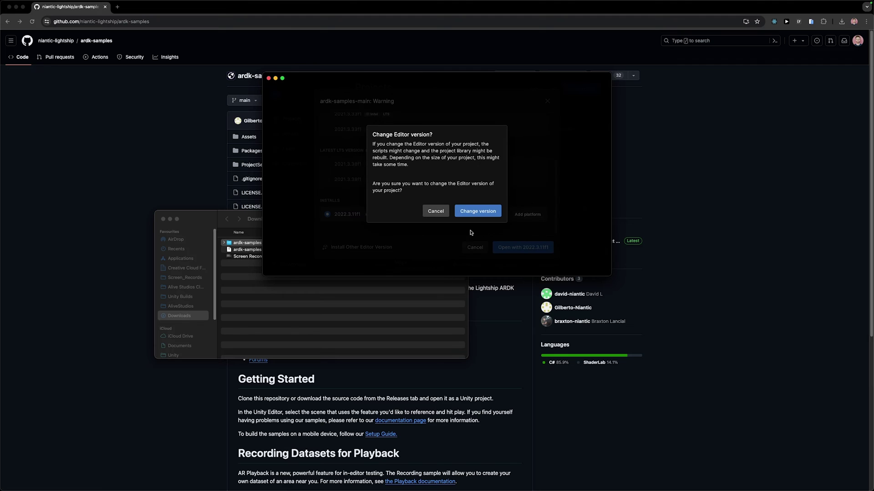
left_click(471, 213)
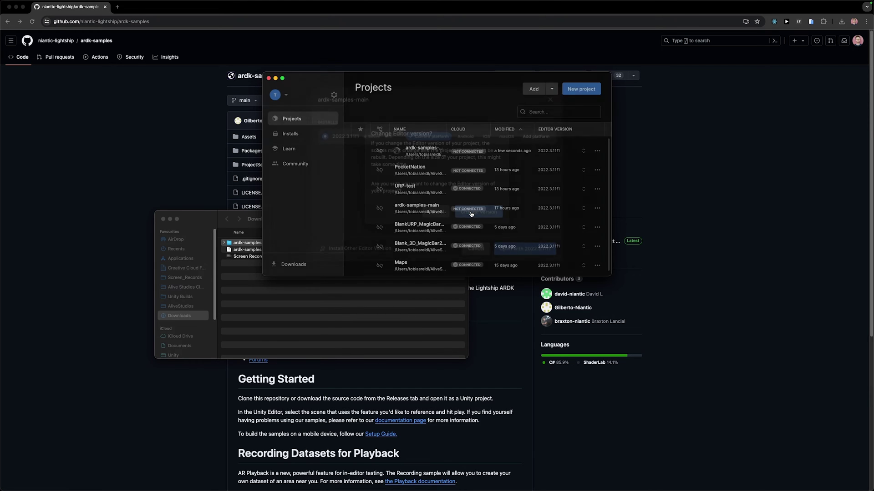
left_click(484, 222)
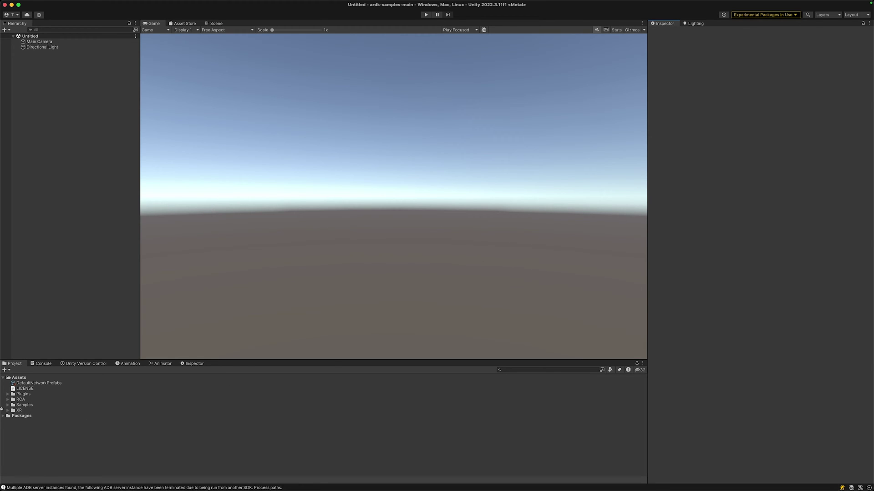
Step: Expand the Samples assets folder and switch the project's build platform to iOS
left_click(8, 408)
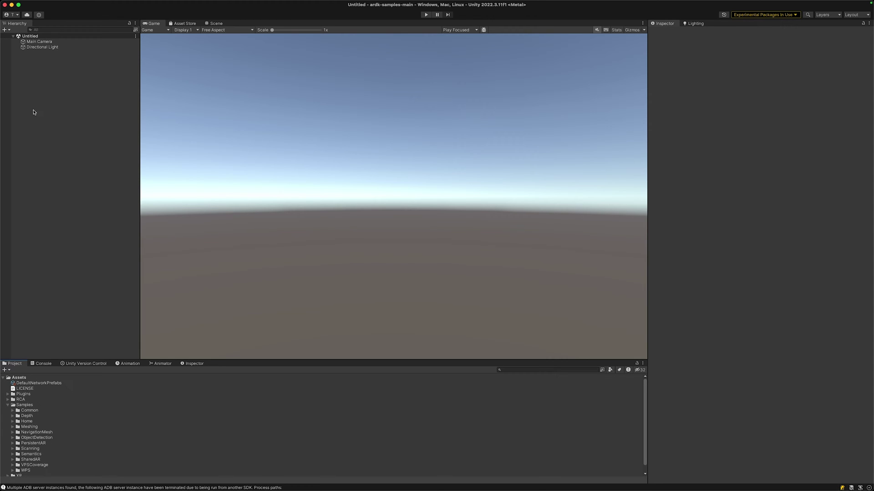
left_click(37, 4)
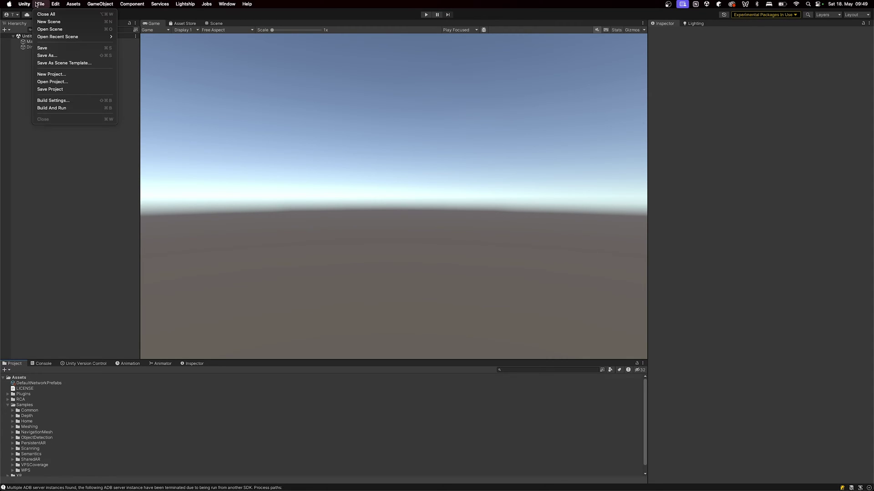
left_click(54, 100)
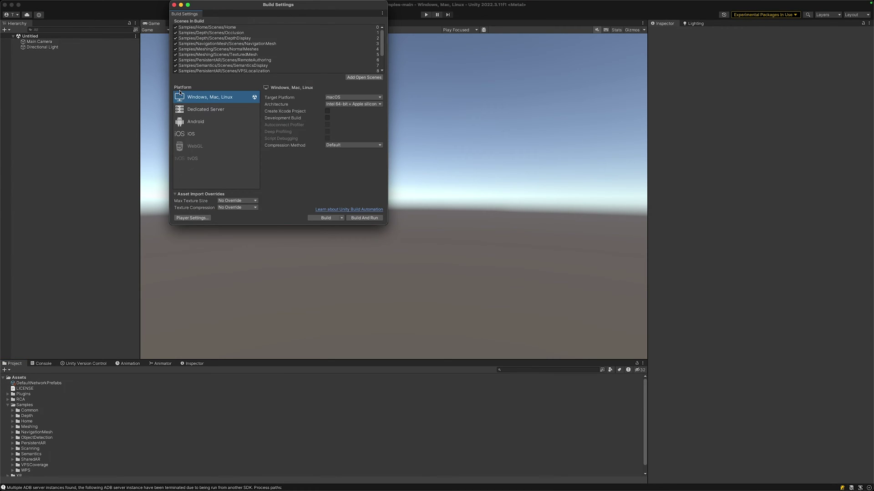
left_click(191, 135)
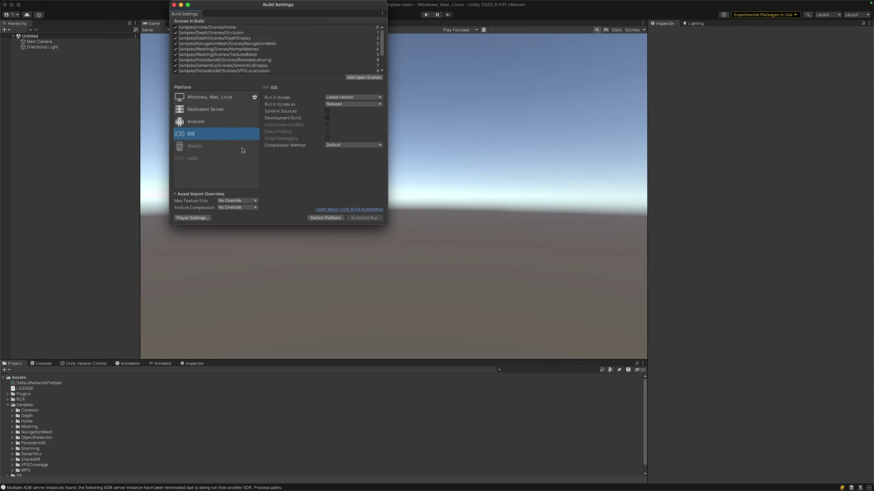
left_click(325, 218)
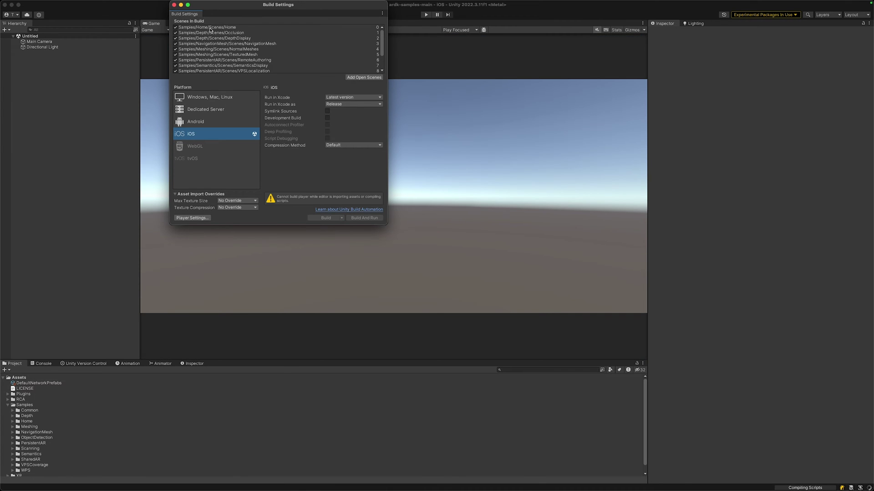
left_click(173, 5)
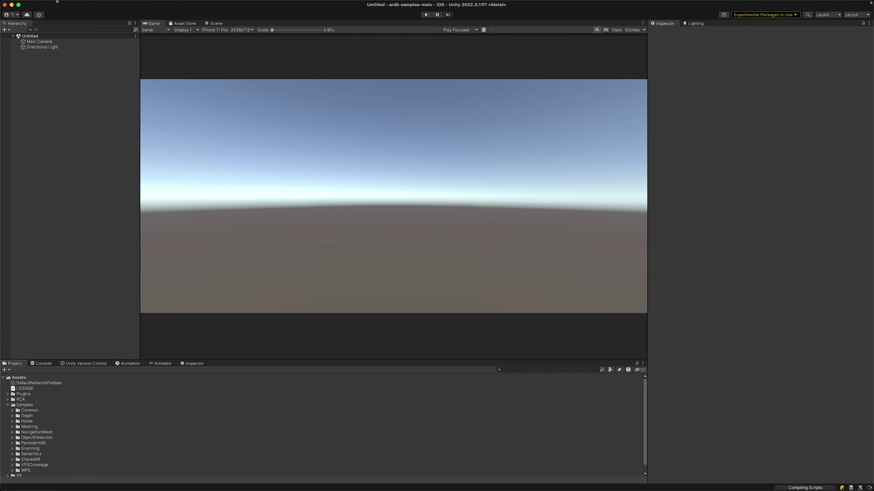
Step: Review the XR plug-in providers enabled for iOS, Android and desktop in the project settings
left_click(55, 4)
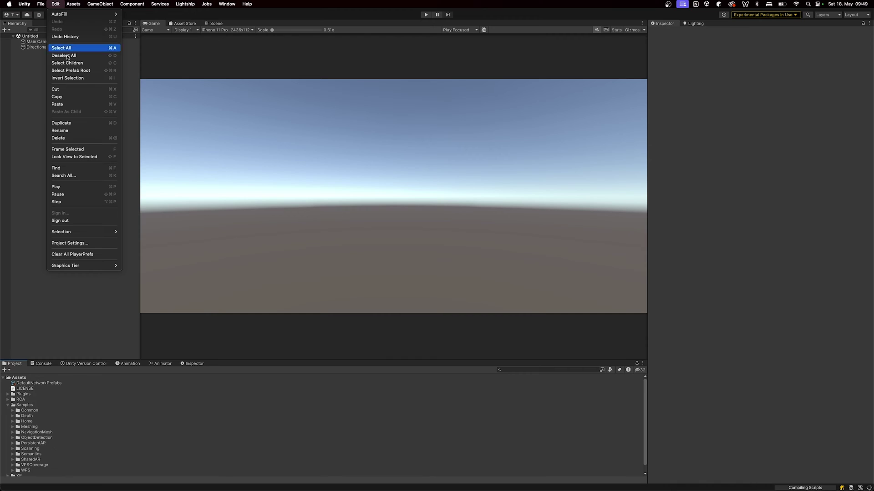
left_click(116, 242)
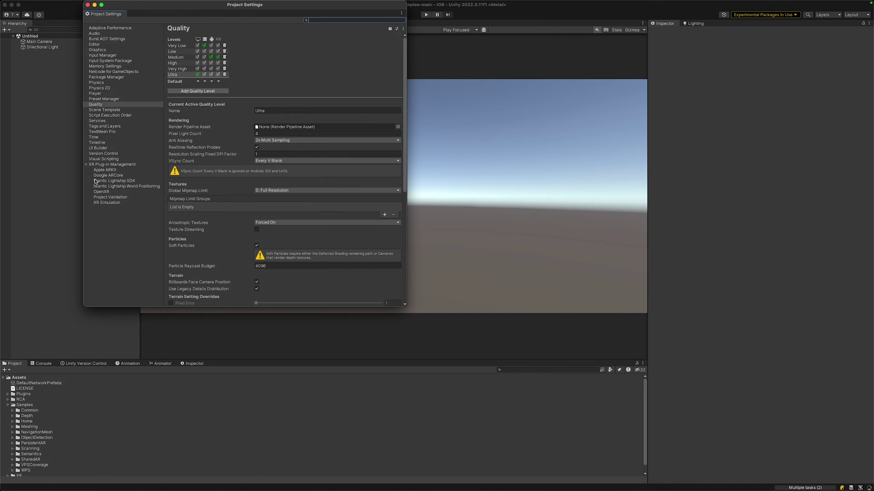
left_click(107, 160)
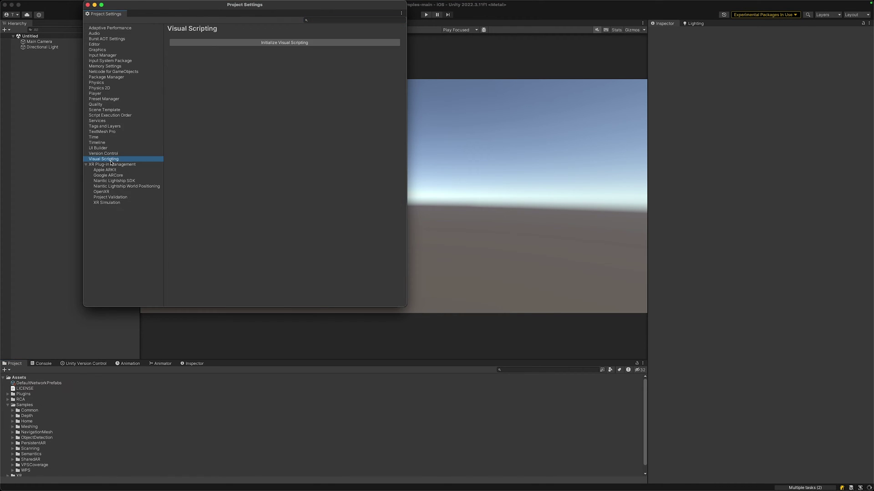
left_click(110, 166)
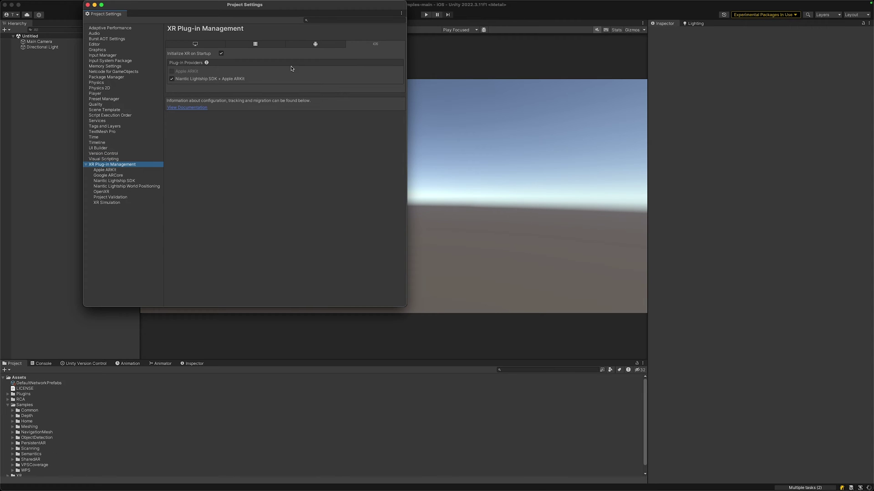
left_click(314, 45)
left_click(195, 44)
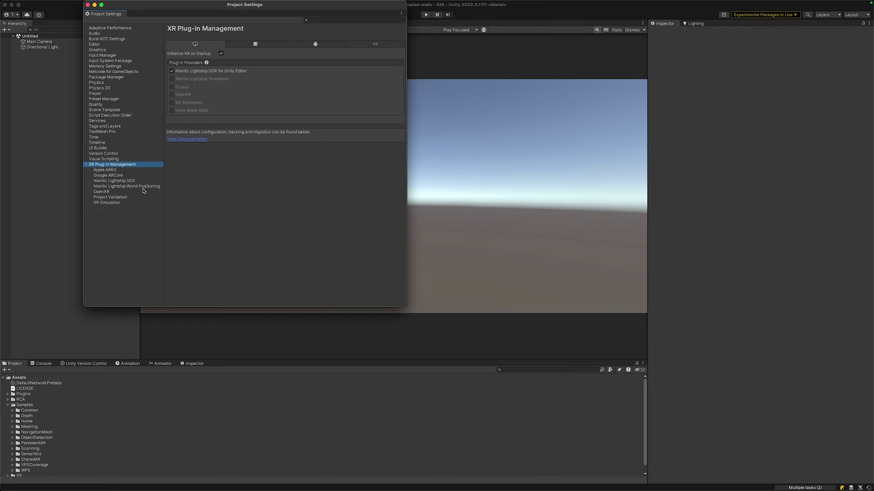
Step: Check the iOS project validation issues and open the Lightship API key issue for editing
left_click(108, 198)
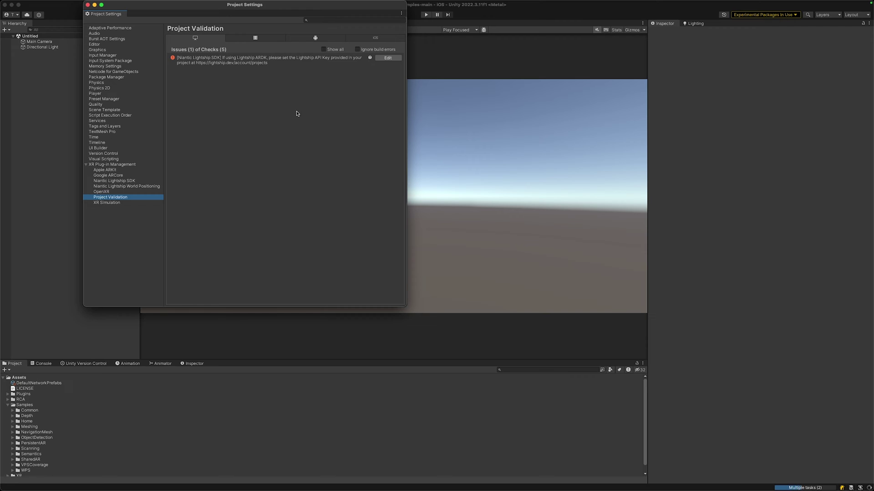
left_click(371, 39)
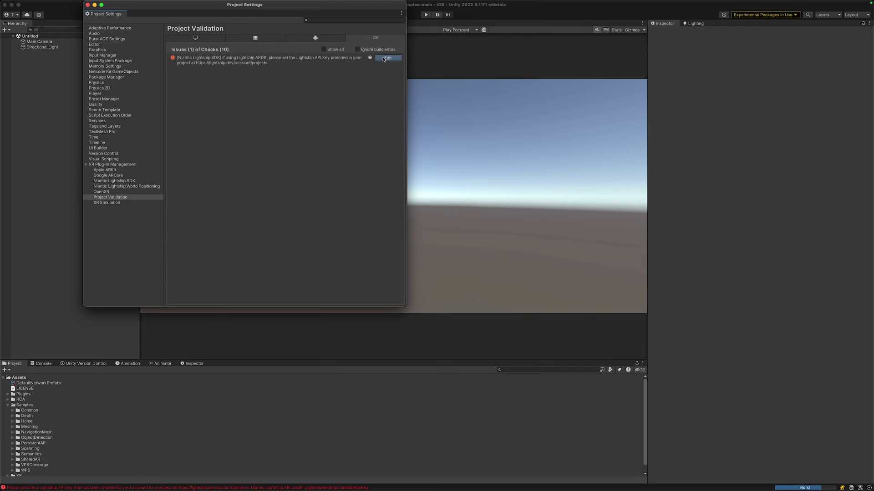
left_click(384, 57)
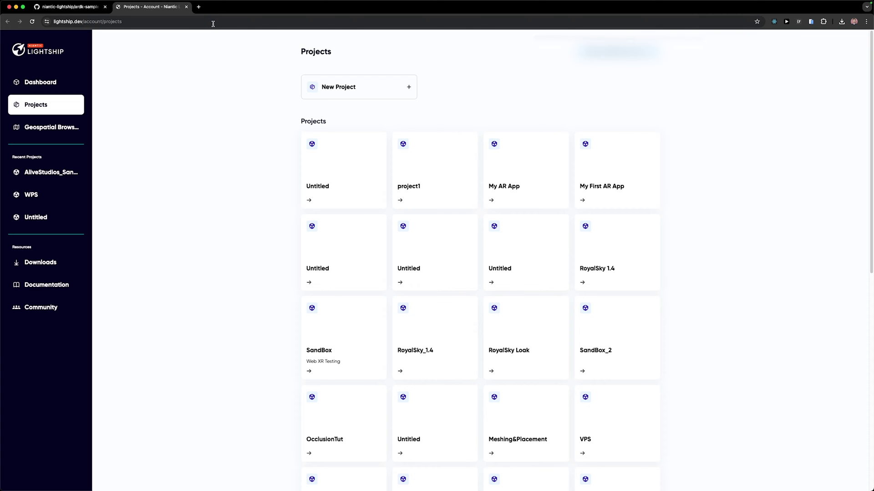
Step: Switch to the browser and open lightship.dev in a new tab
left_click(199, 7)
type("light")
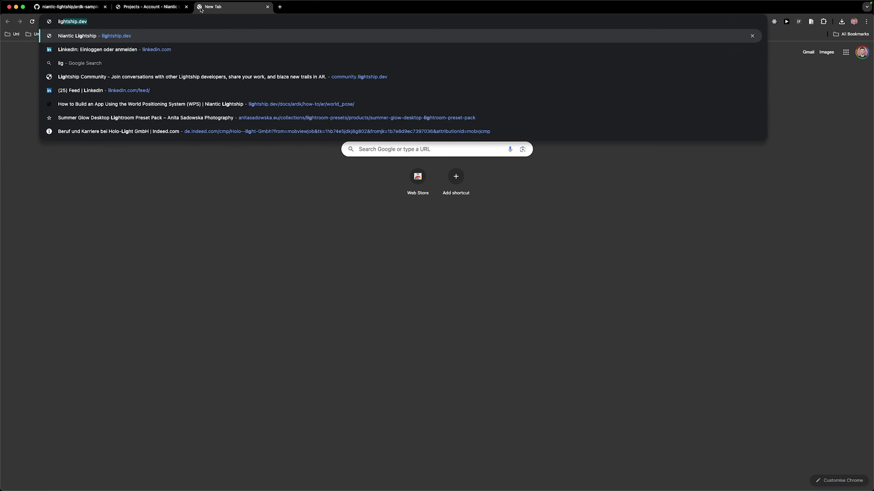
key("Return")
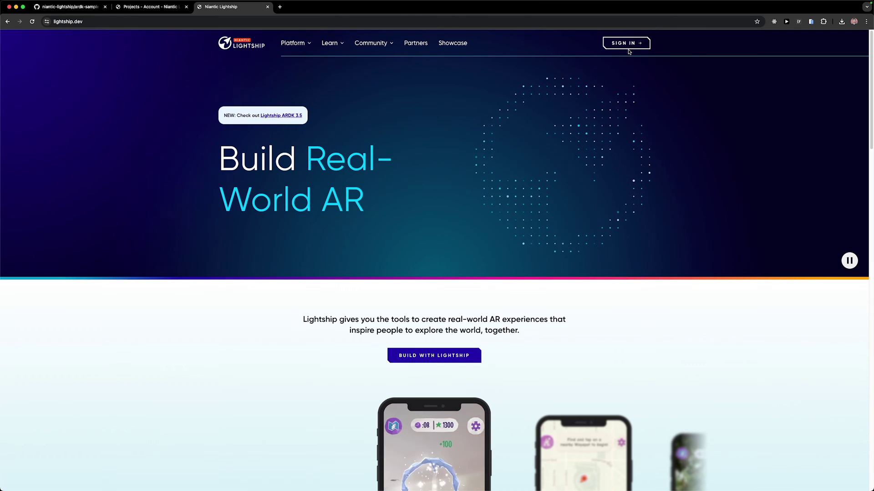
Step: Create a new project in the Lightship account and name it ARDK Samples
left_click(134, 15)
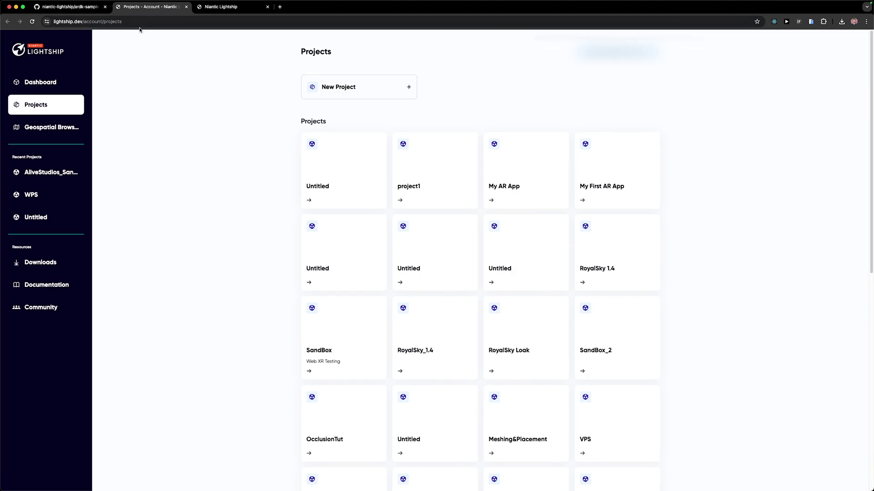
left_click(377, 89)
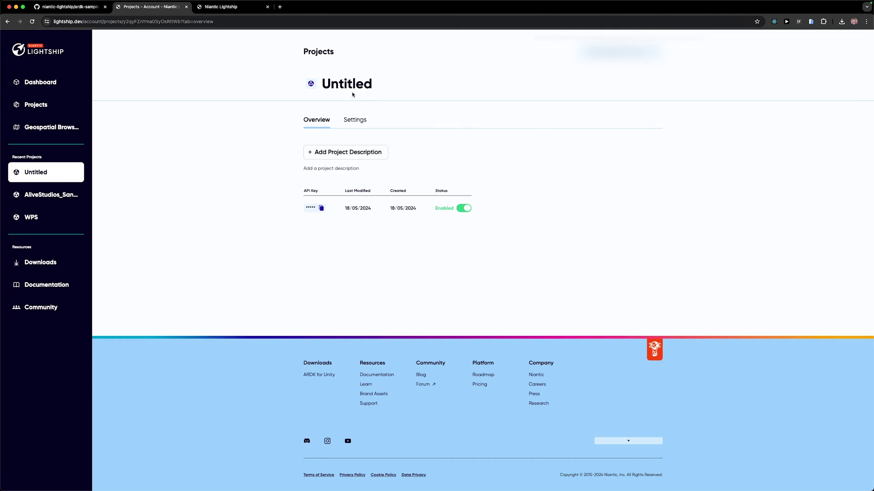
left_click(352, 94)
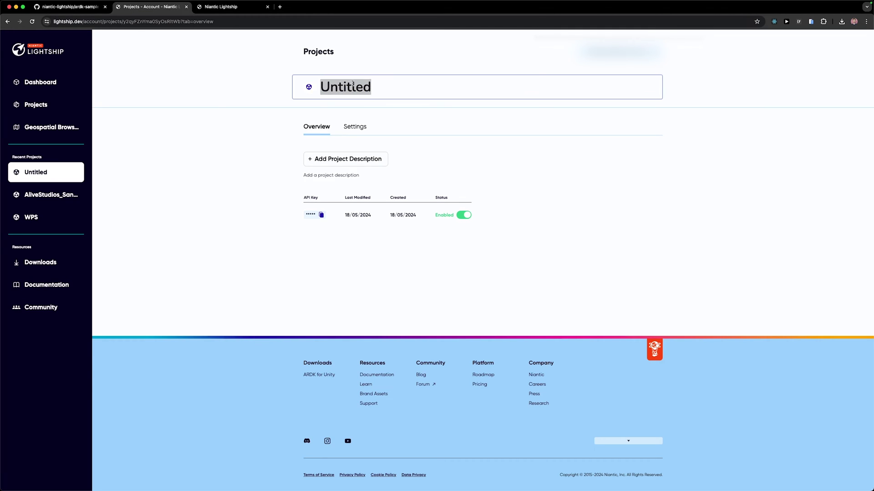
type("ARDK")
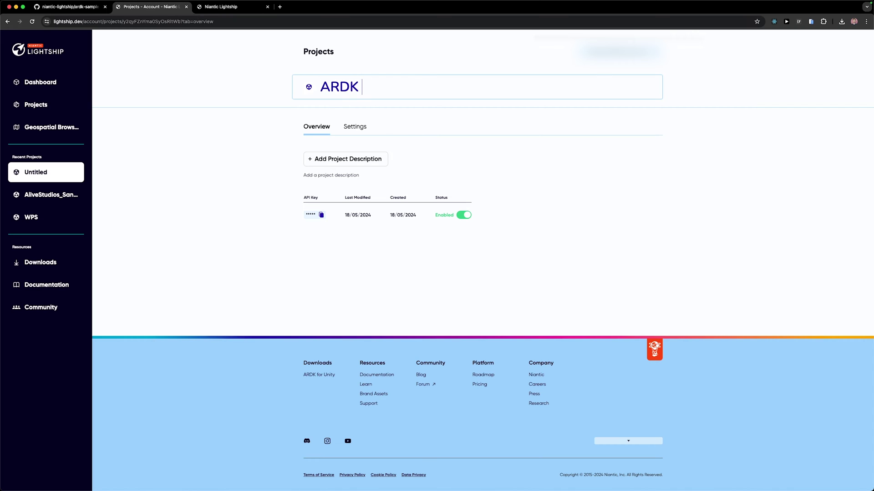
type(" Samples")
left_click(243, 119)
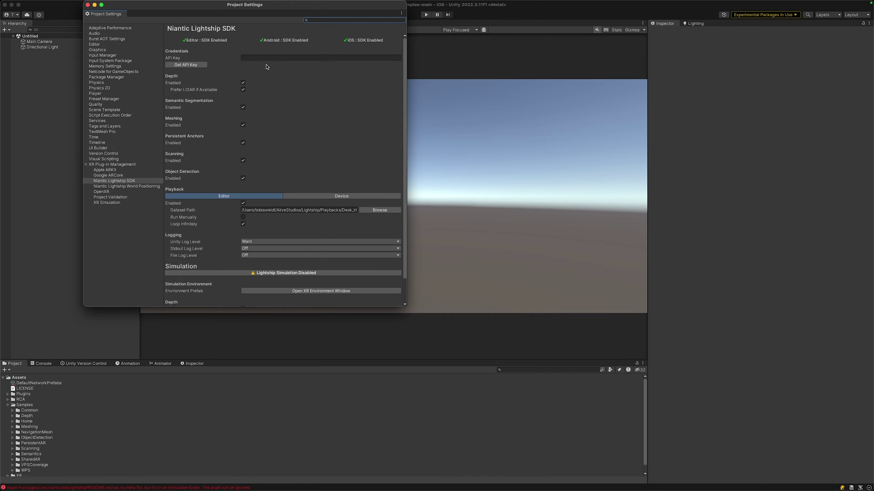
Step: Switch to Unity and paste the API key into the Niantic Lightship SDK credentials
left_click(259, 57)
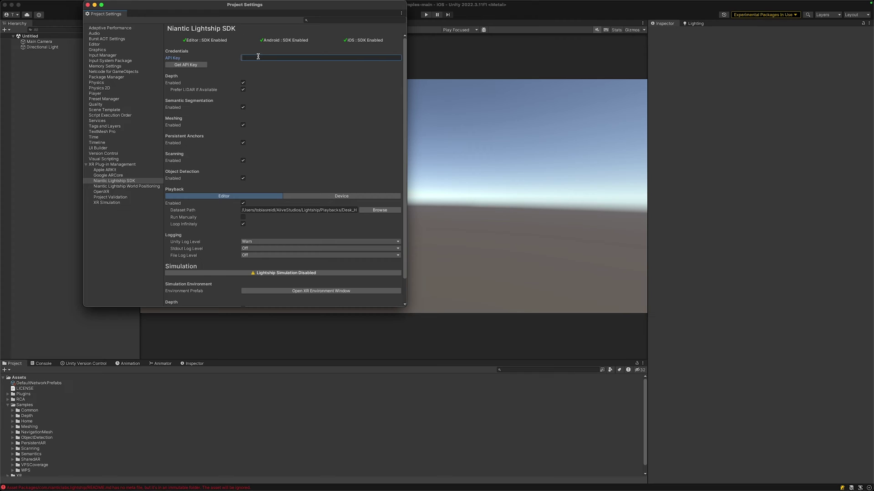
key("super+v")
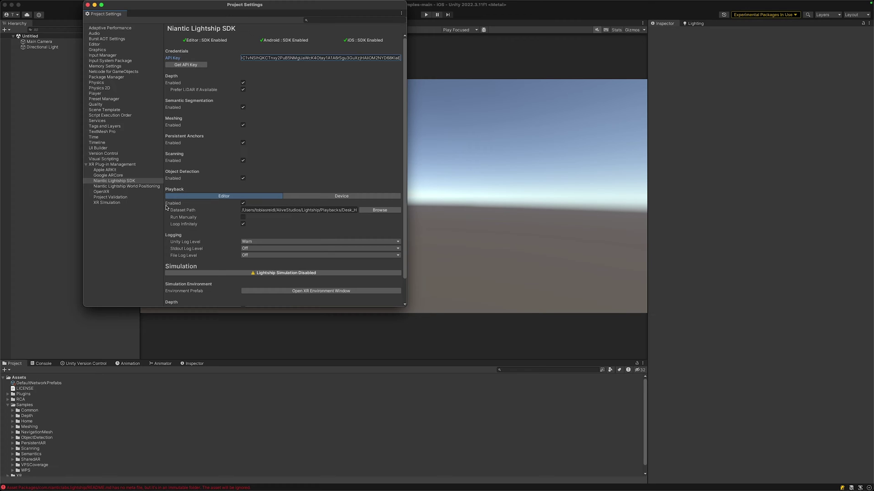
Step: Choose the Desk_Horizontal folder as the editor playback dataset and close the project settings
mouse_move(185, 211)
left_click(371, 210)
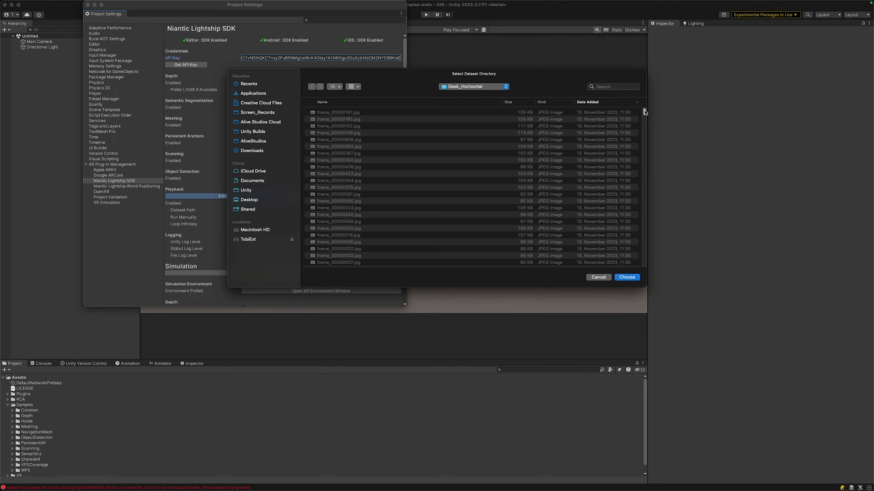
left_click_drag(644, 112, 638, 177)
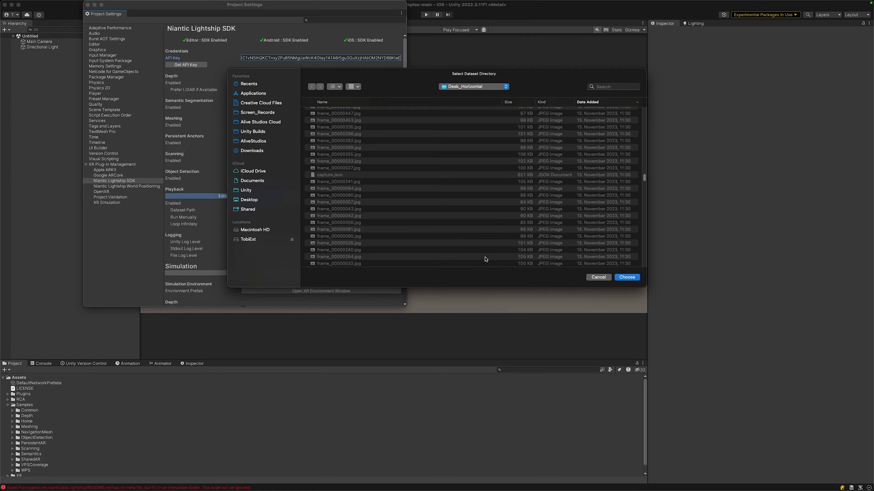
left_click(635, 280)
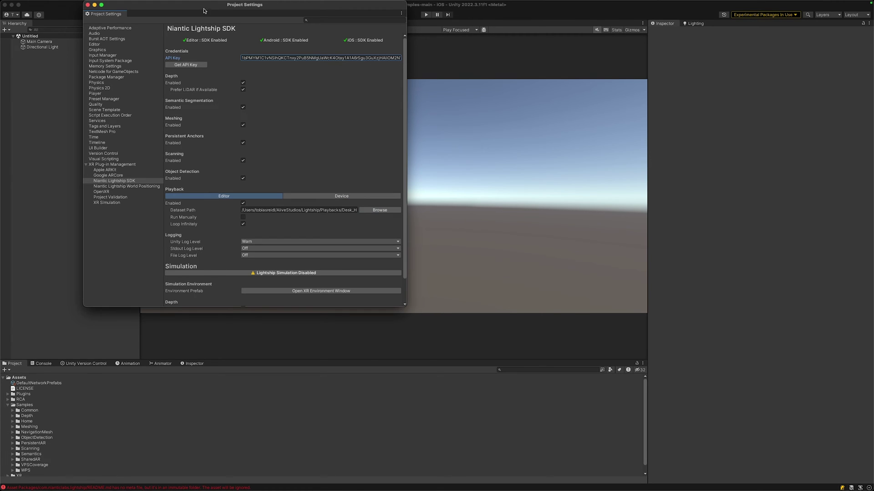
left_click_drag(199, 9, 378, 79)
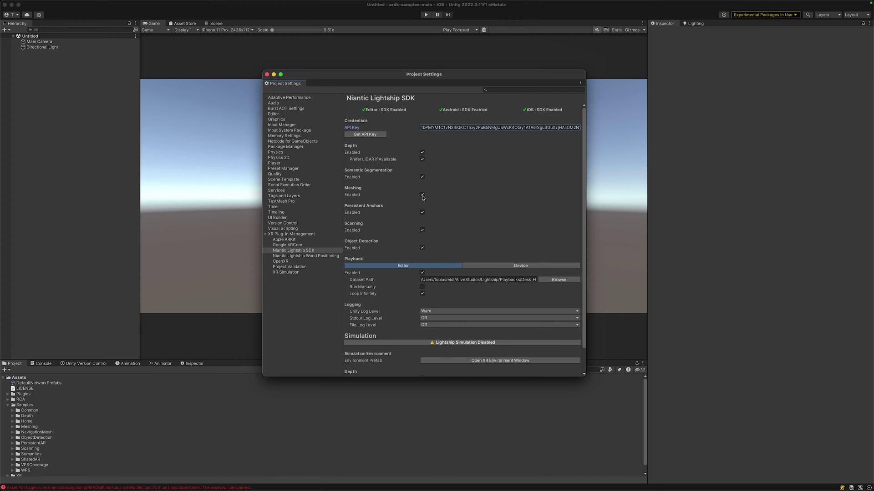
scroll(415, 179, "down", 2)
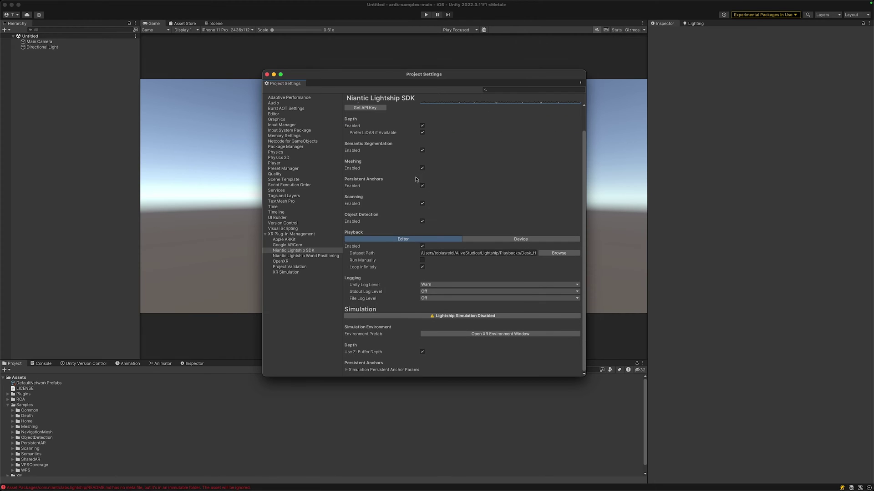
left_click(267, 74)
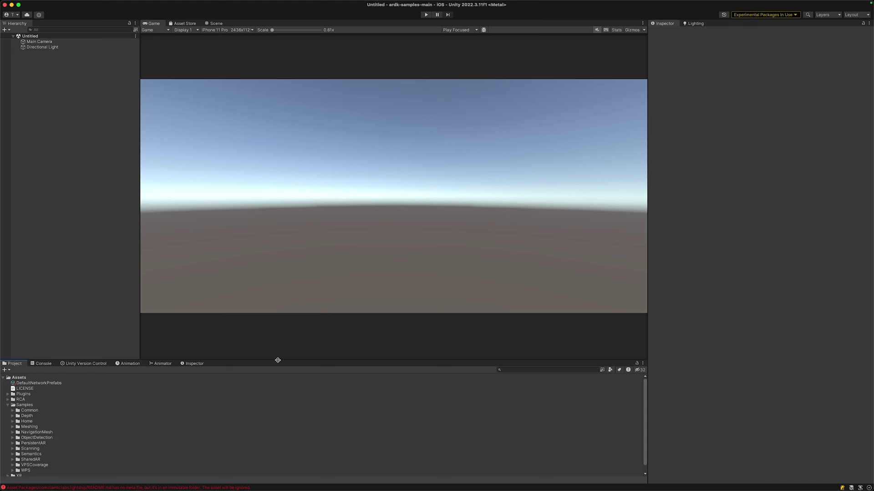
Step: Open the NavigationMesh scene from the NavigationMesh sample's Scenes folder
left_click_drag(277, 359, 284, 249)
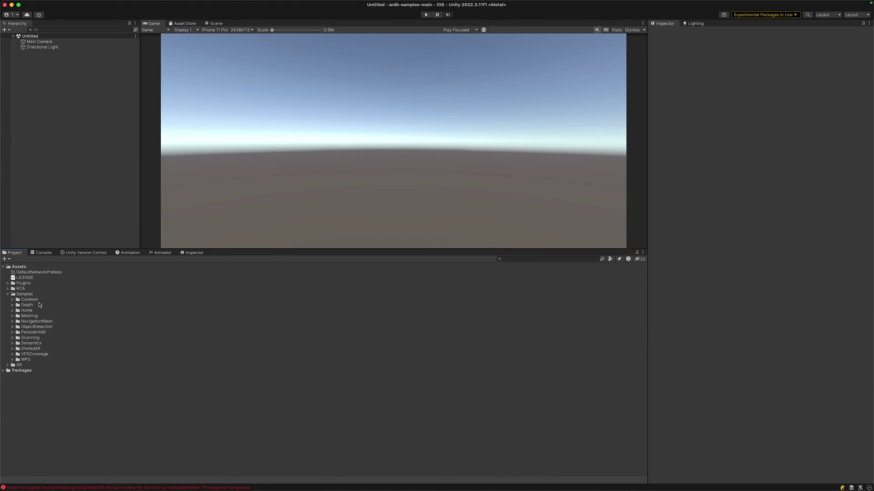
left_click(38, 322)
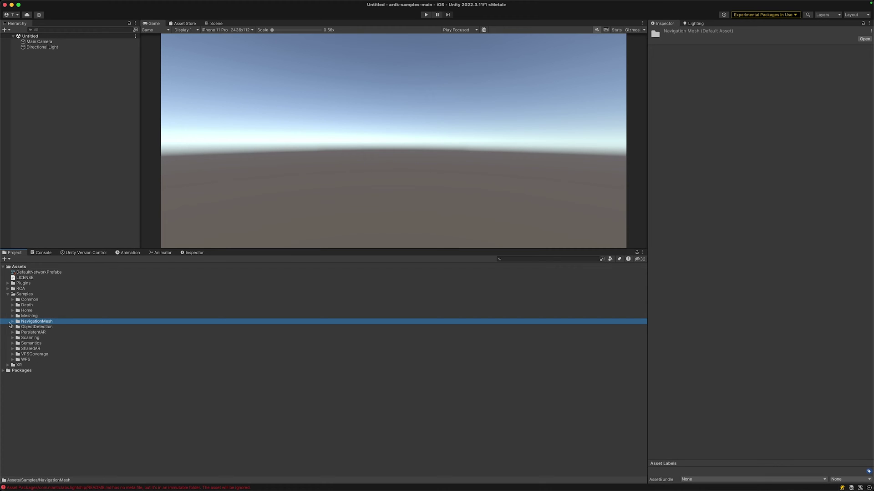
left_click(12, 322)
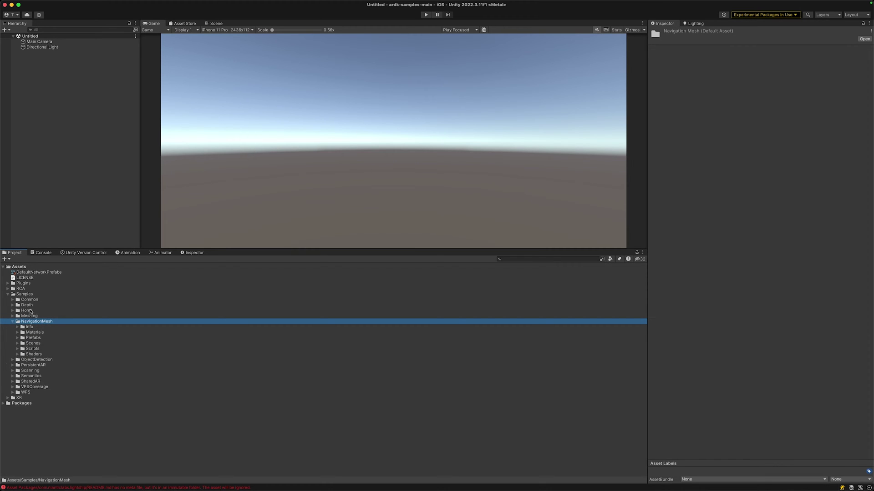
left_click(17, 343)
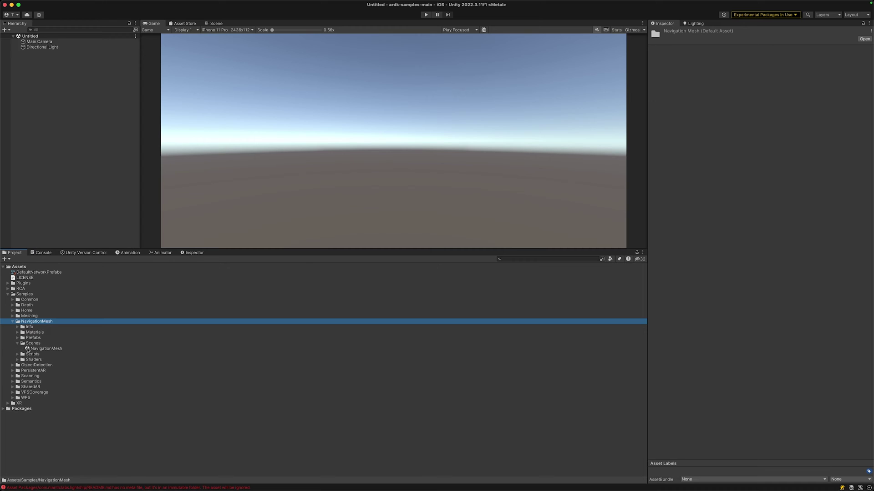
double_click(45, 349)
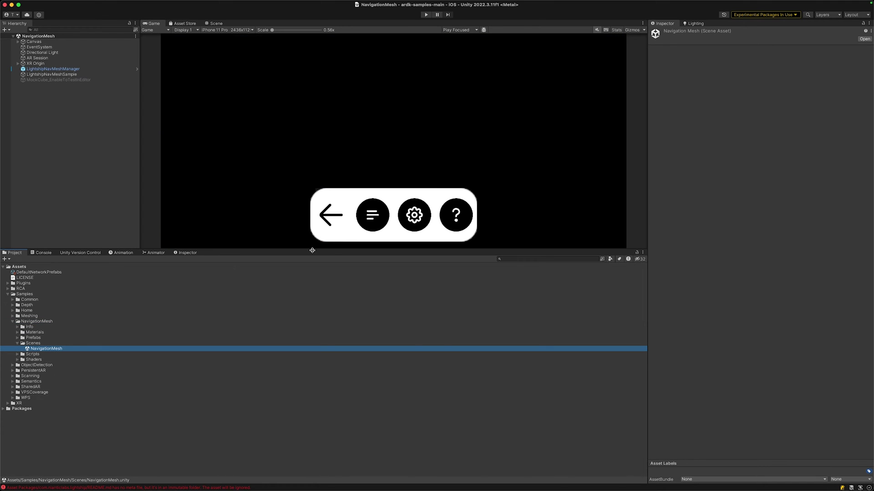
left_click_drag(311, 251, 312, 334)
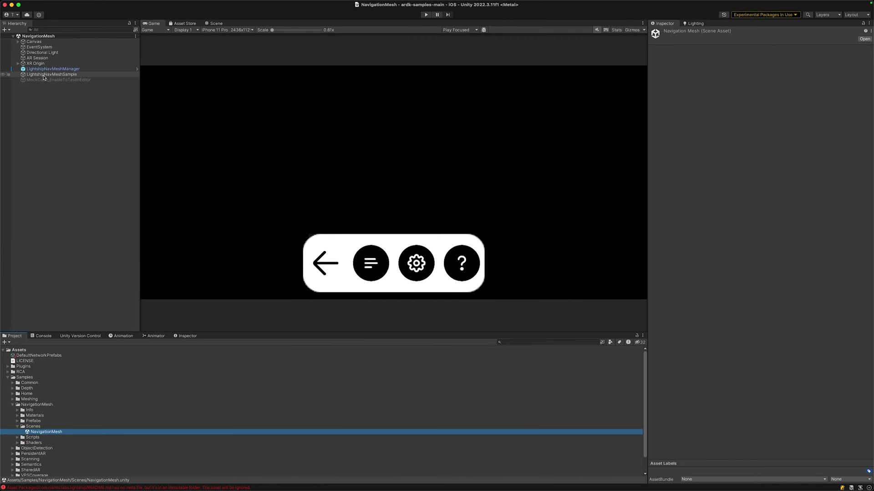
Step: Inspect the LightshipNavMeshManager object, test the scene in play mode to examine the generated navigation mesh, and stop playback
left_click(44, 69)
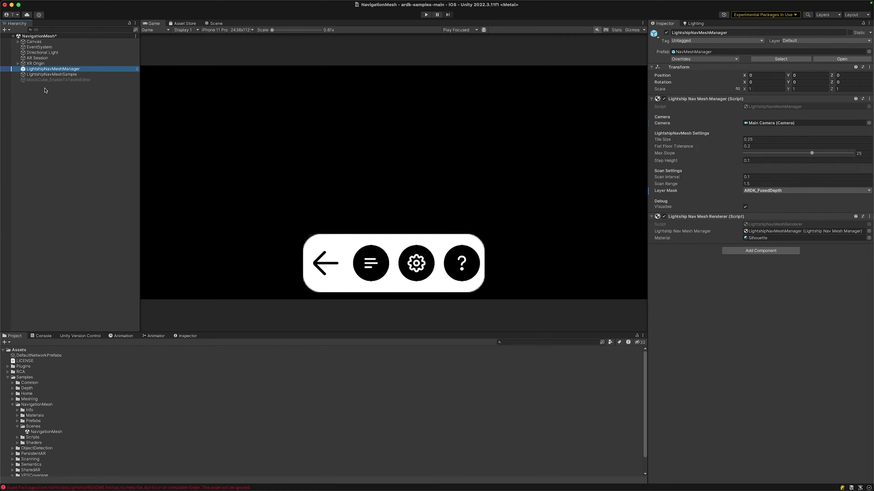
left_click(426, 14)
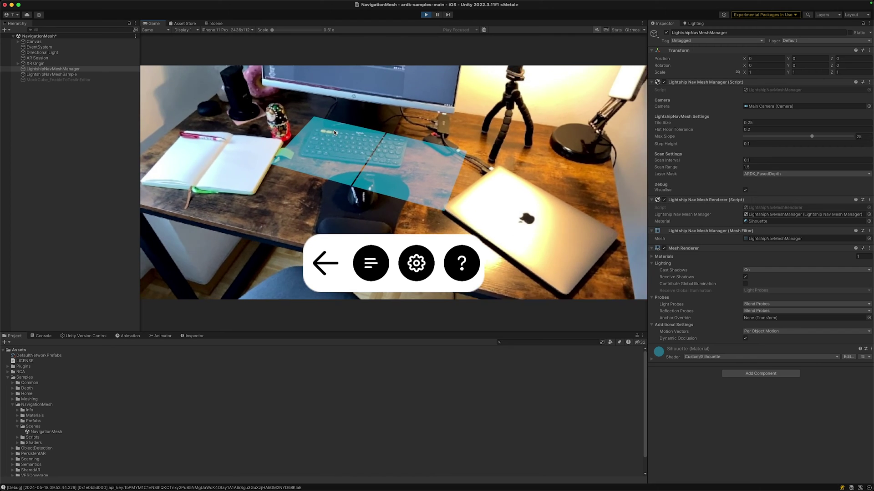
key("super+p")
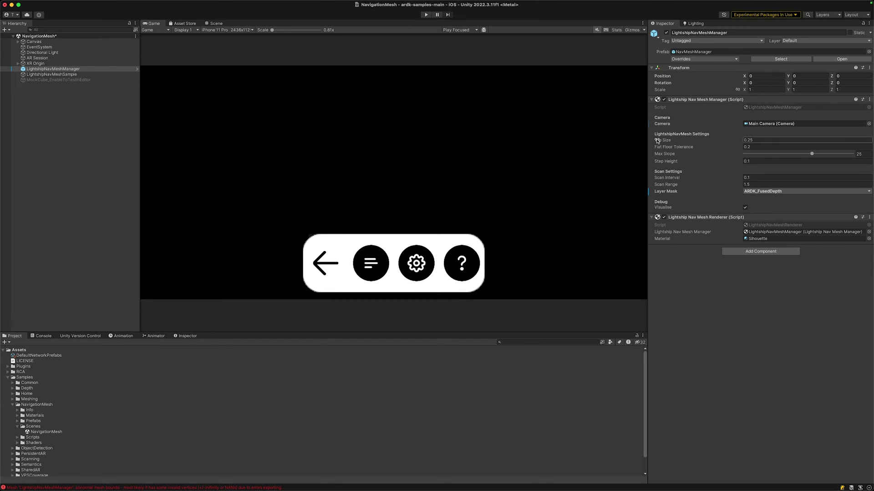
Step: Set the LightshipNavMeshManager's Tile Size to 0.1 and test it in play mode by placing the agent on the desk
mouse_move(663, 140)
left_click(765, 141)
left_click(427, 16)
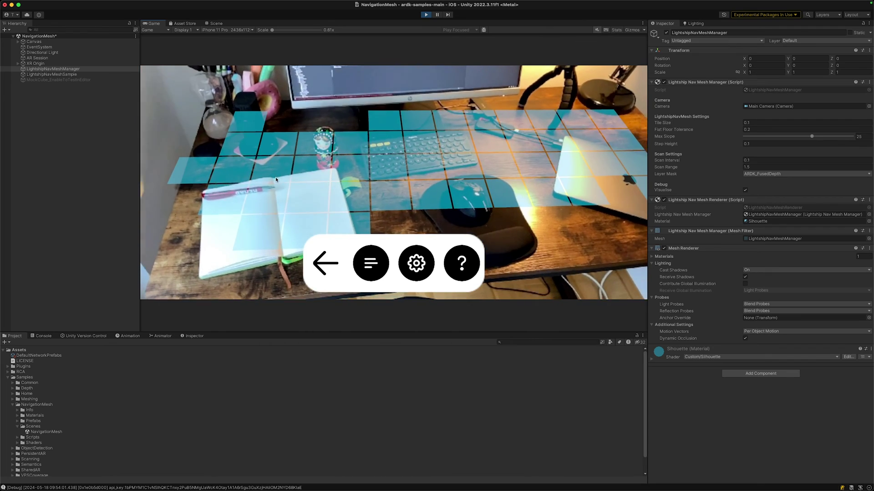
left_click(296, 171)
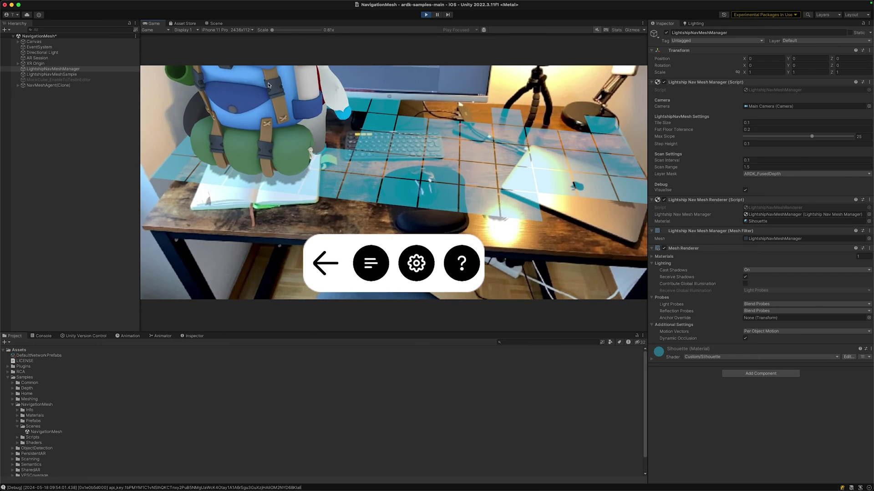
left_click(426, 15)
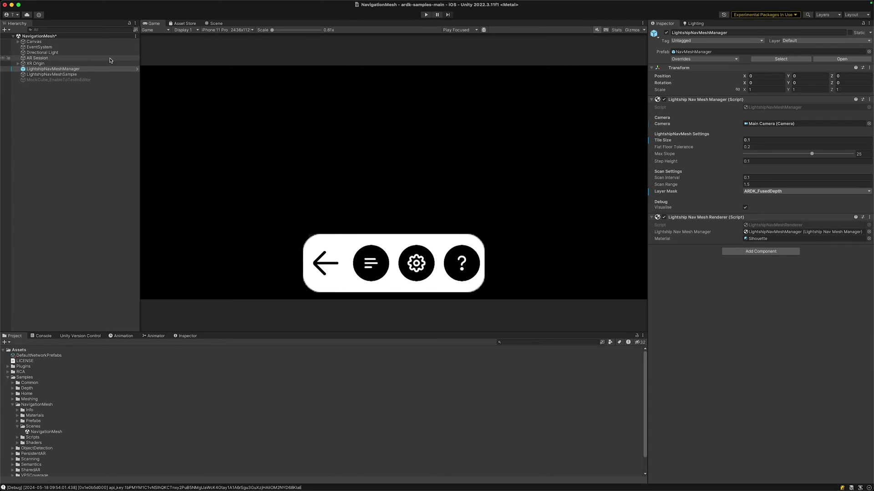
Step: Open the NavMeshAgent prefab referenced by LightshipNavMeshSample and set the CustomAnimatedYeti's uniform scale to 0.5
left_click(50, 75)
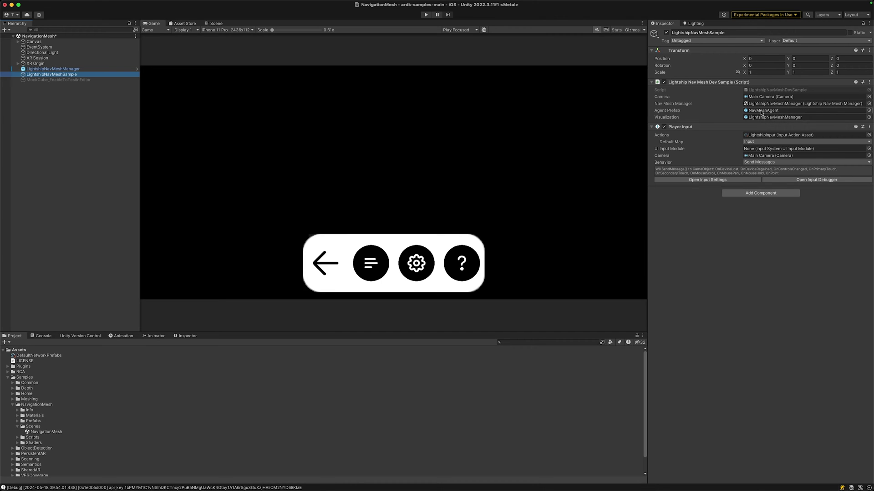
double_click(762, 112)
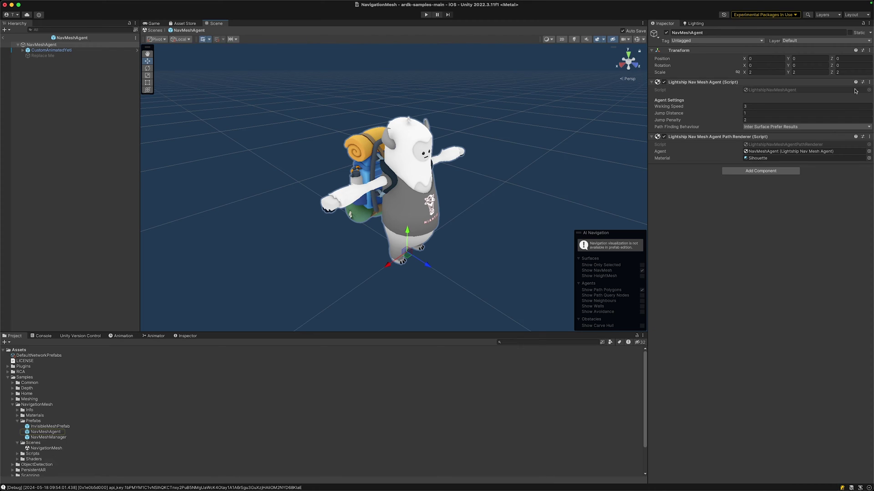
left_click(41, 50)
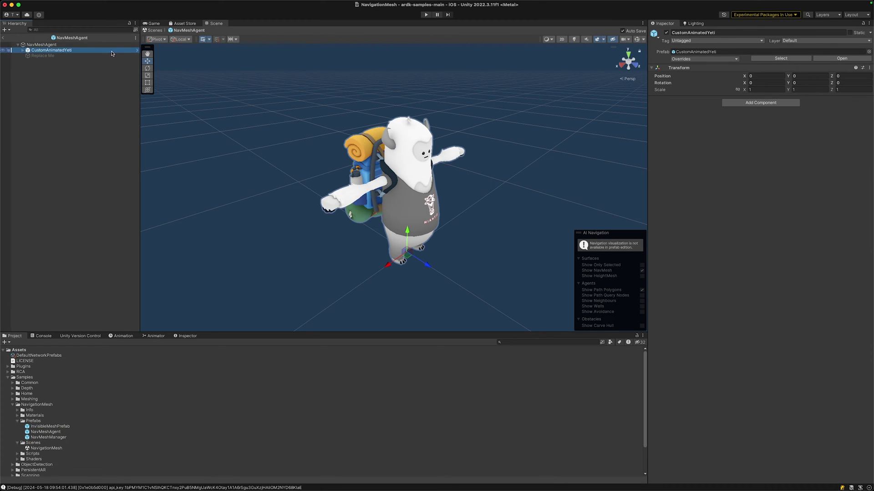
left_click(763, 90)
type("0.5")
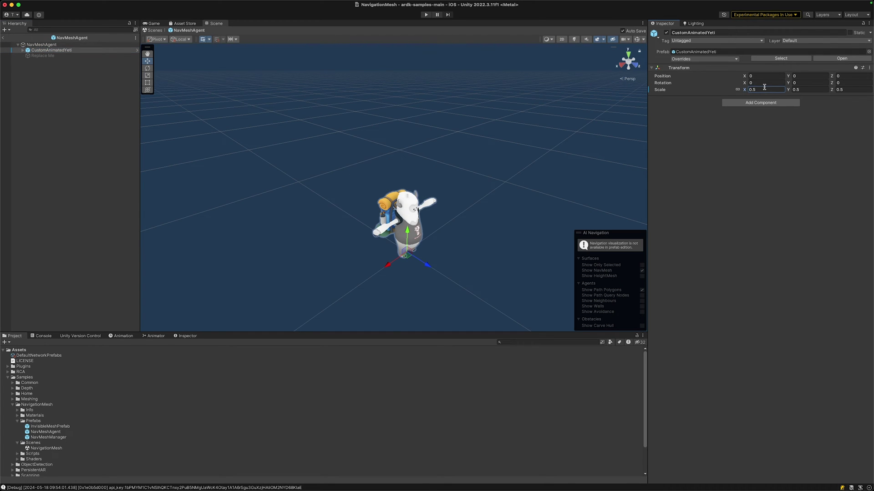
Step: Set the NavMeshAgent's Walking Speed to 2 and return from the prefab to the NavigationMesh scene
left_click(64, 45)
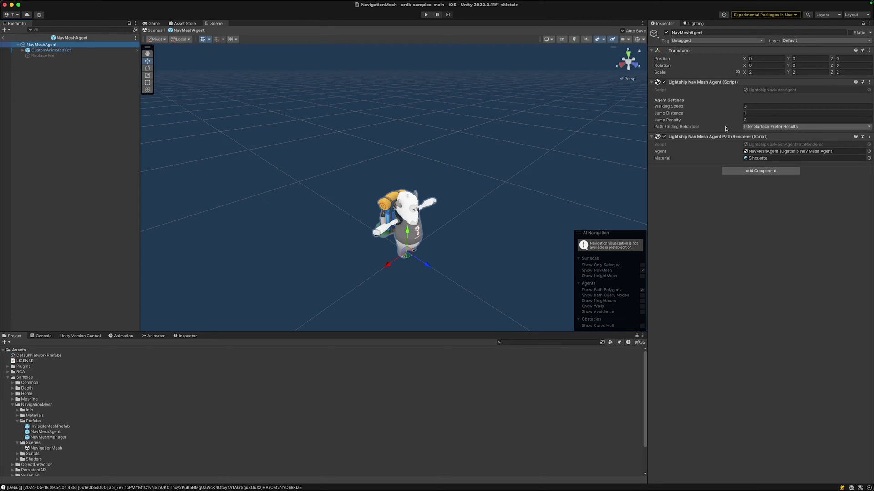
left_click(756, 107)
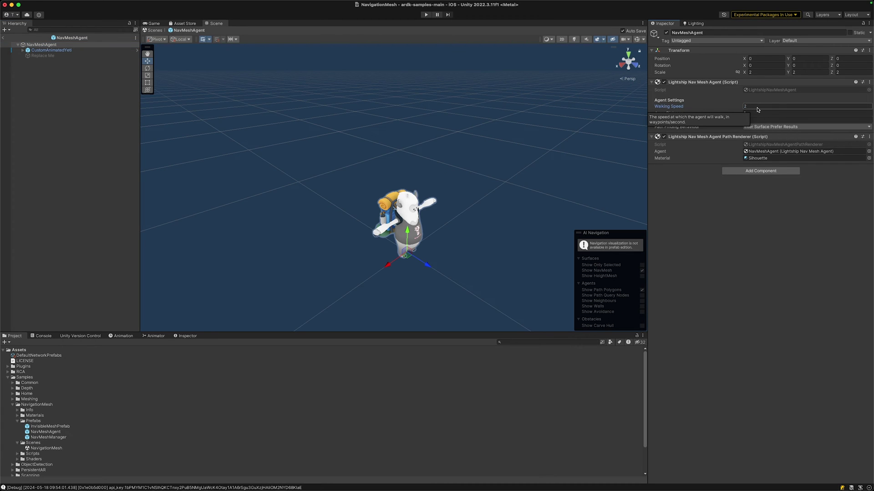
type("2")
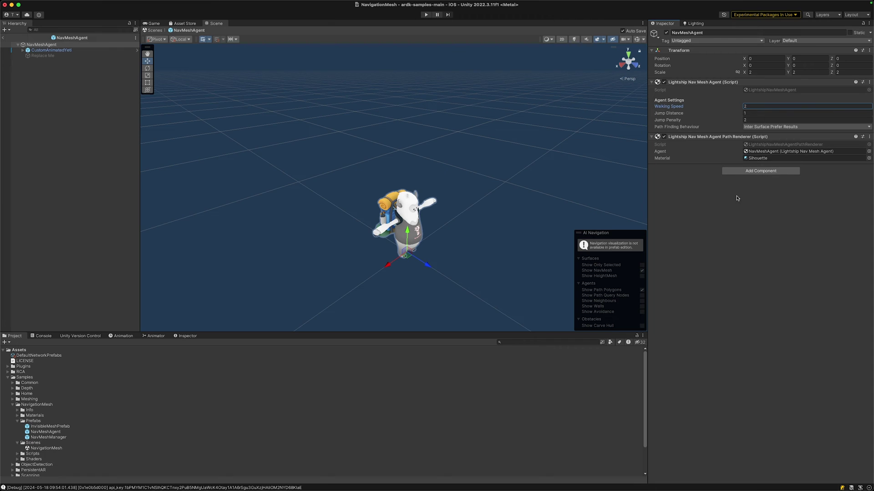
key("Return")
left_click(3, 37)
left_click(66, 109)
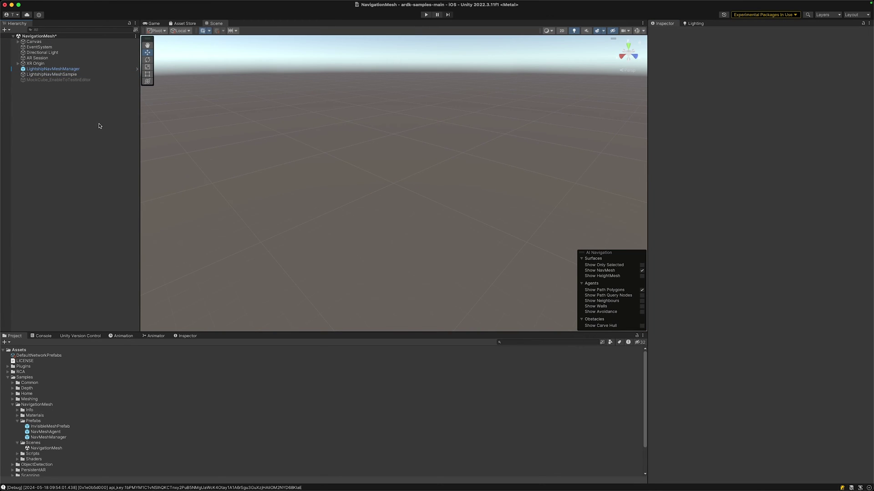
Step: Test the NavigationMesh scene in play mode by placing the agent on the notebook and sending it back and forth across the desk, ending with playback stopped
left_click(426, 15)
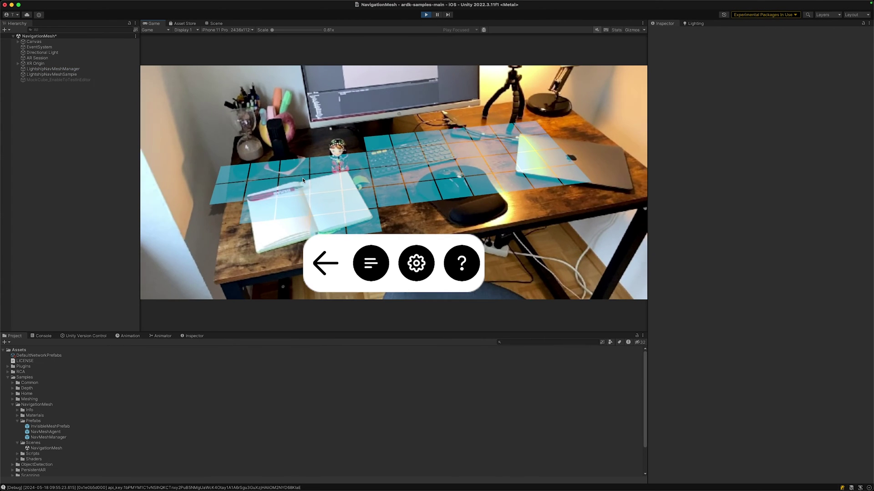
left_click(303, 180)
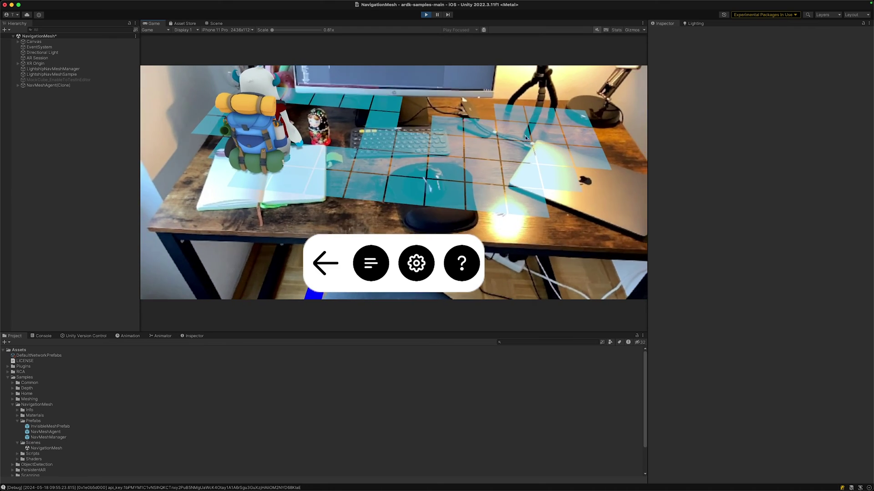
left_click(550, 135)
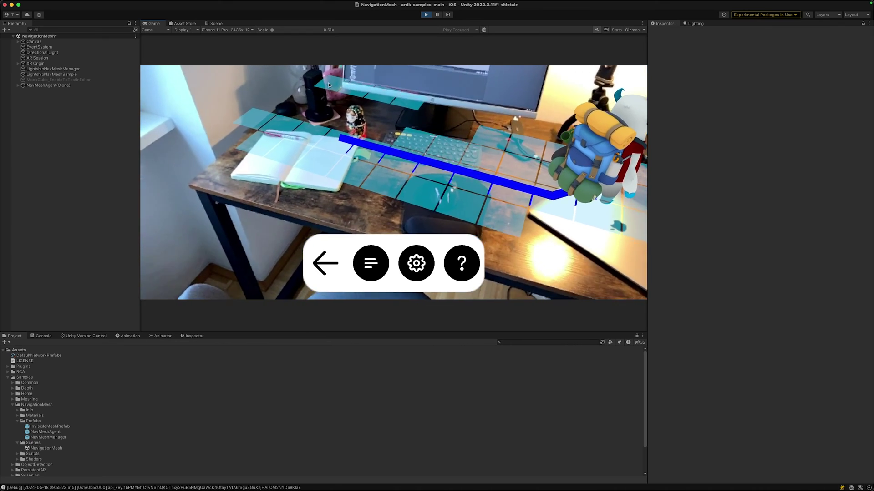
left_click(260, 144)
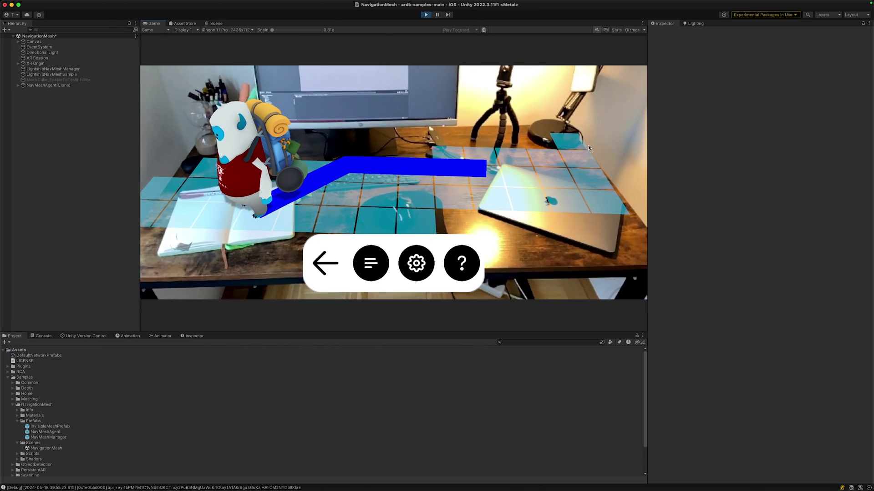
left_click(580, 147)
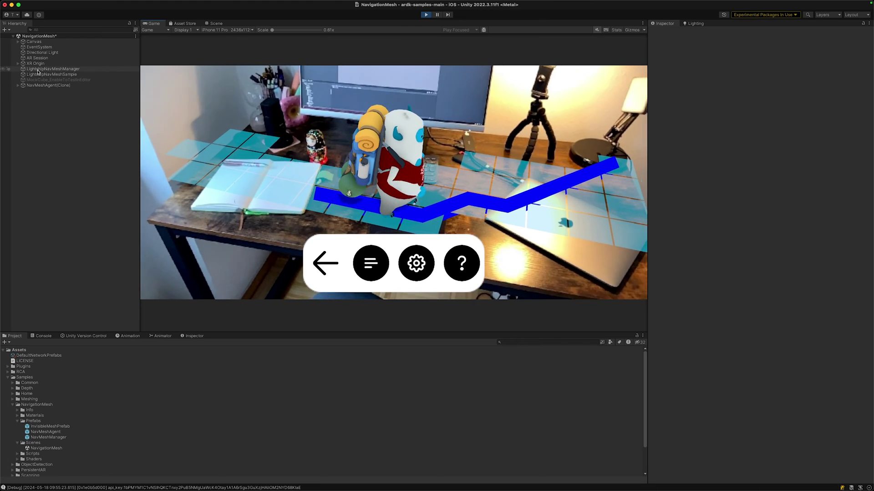
left_click(43, 70)
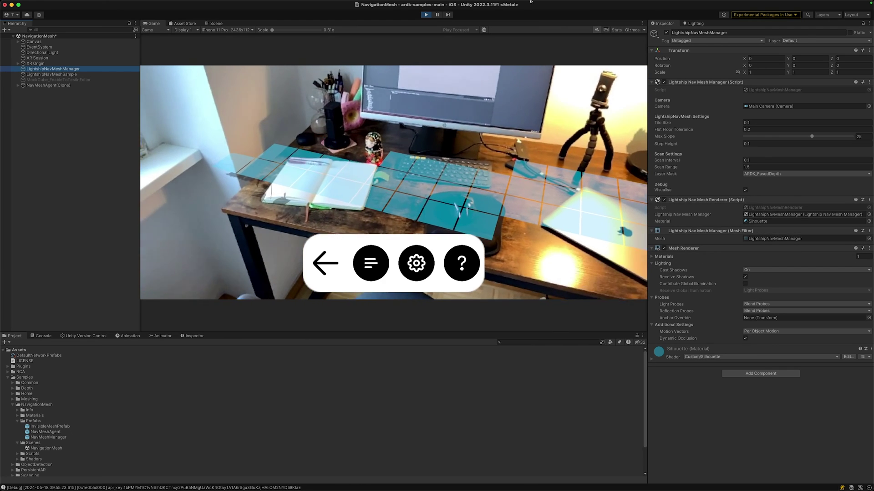
left_click(426, 14)
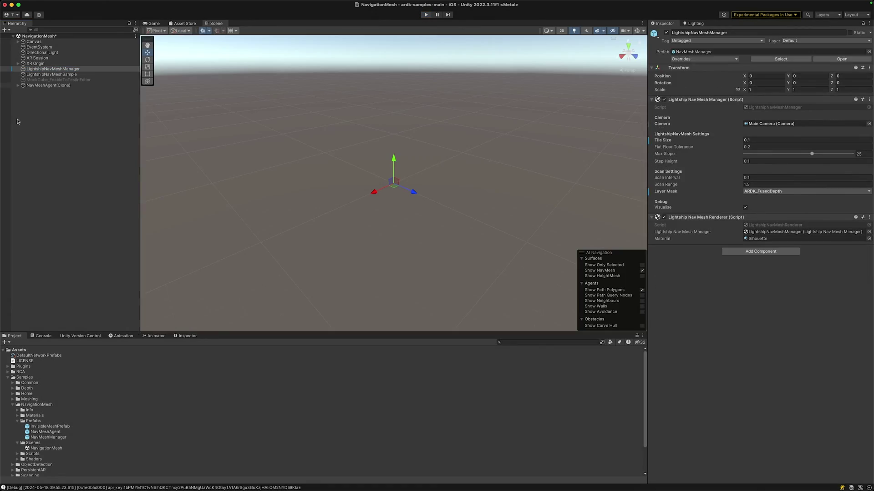
Step: Examine the component settings of the LightshipNavMeshSample and LightshipNavMeshManager objects
left_click(52, 74)
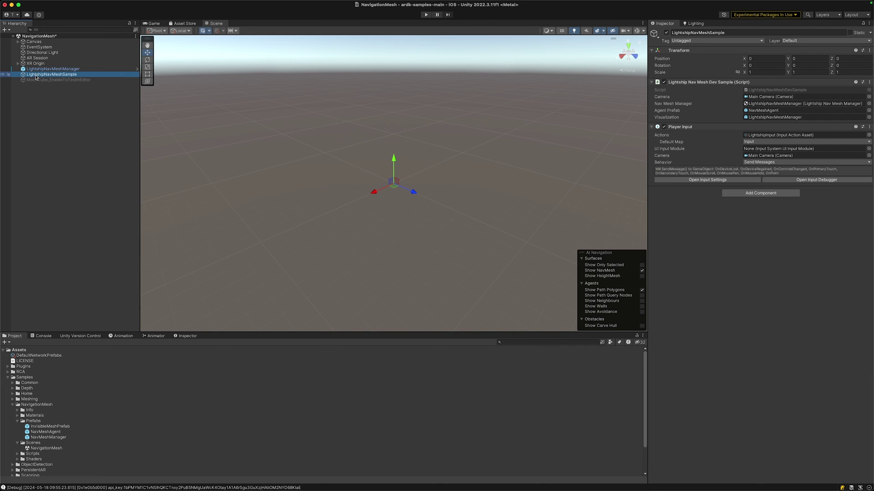
left_click(69, 69)
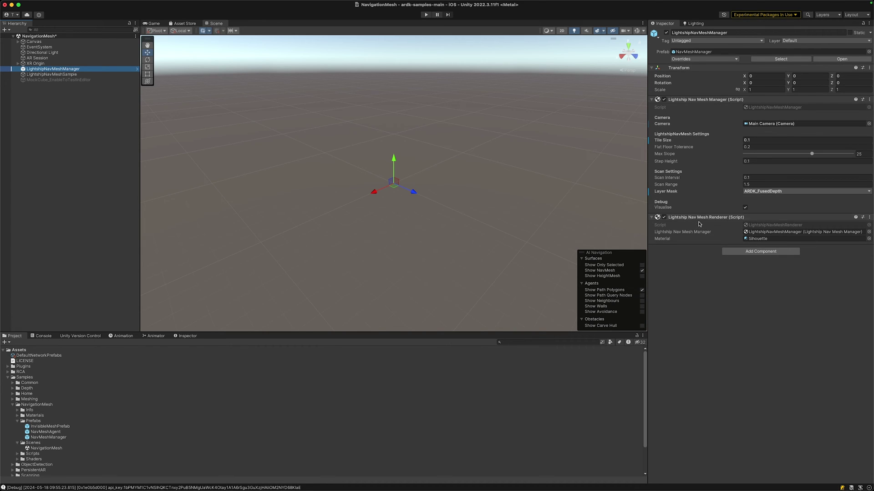
left_click(70, 74)
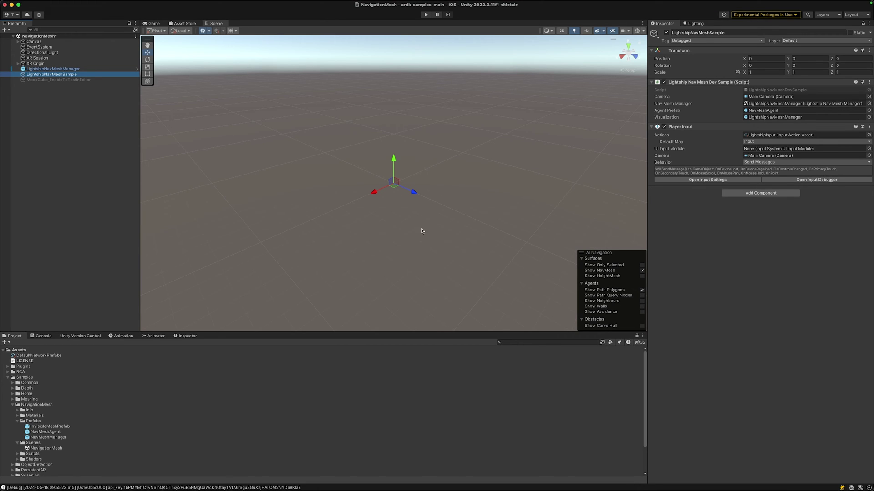
right_click_drag(407, 223, 378, 185)
right_click_drag(376, 132, 377, 132)
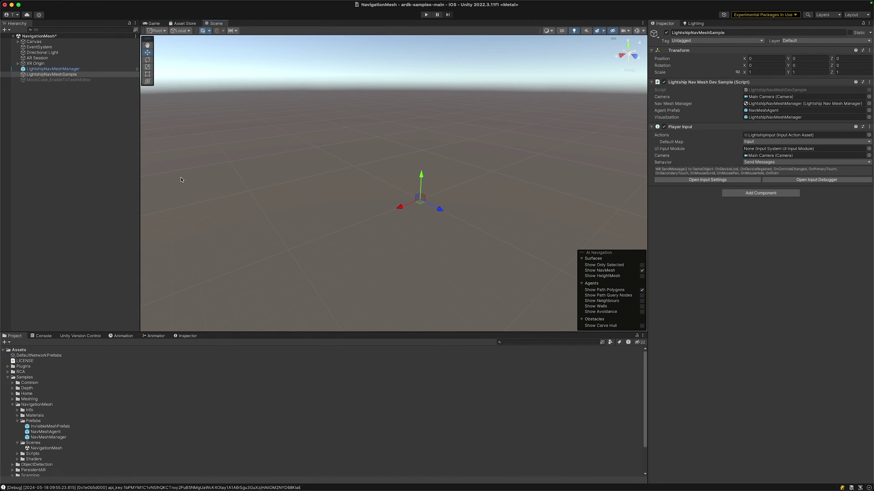
Step: Open the SemanticsDisplay scene from the Semantics samples, saving the changes made to the NavigationMesh scene
left_click(13, 405)
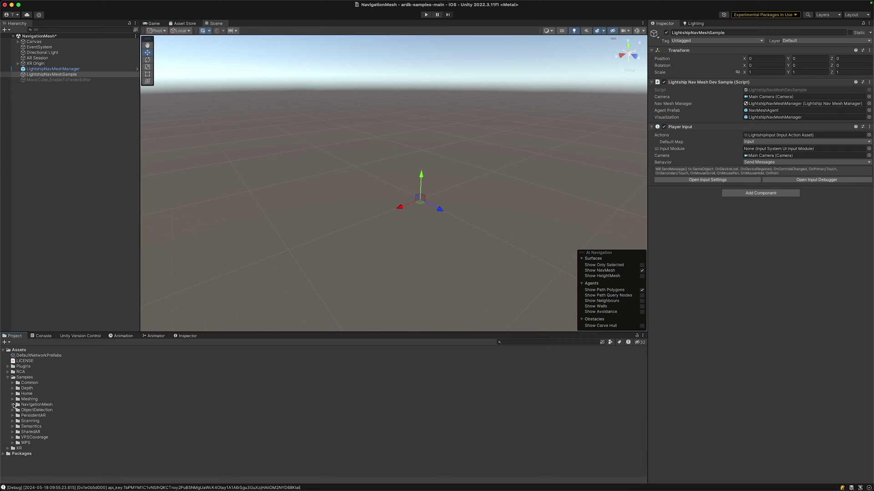
left_click(13, 427)
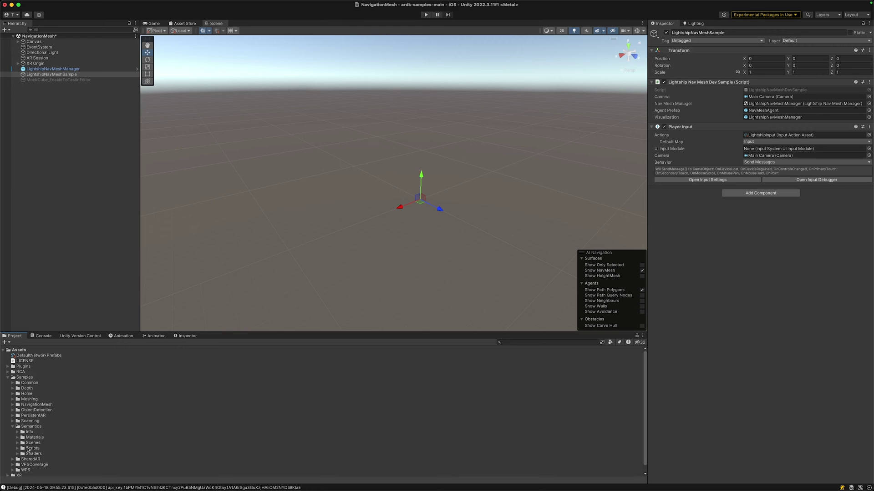
left_click(17, 443)
double_click(49, 448)
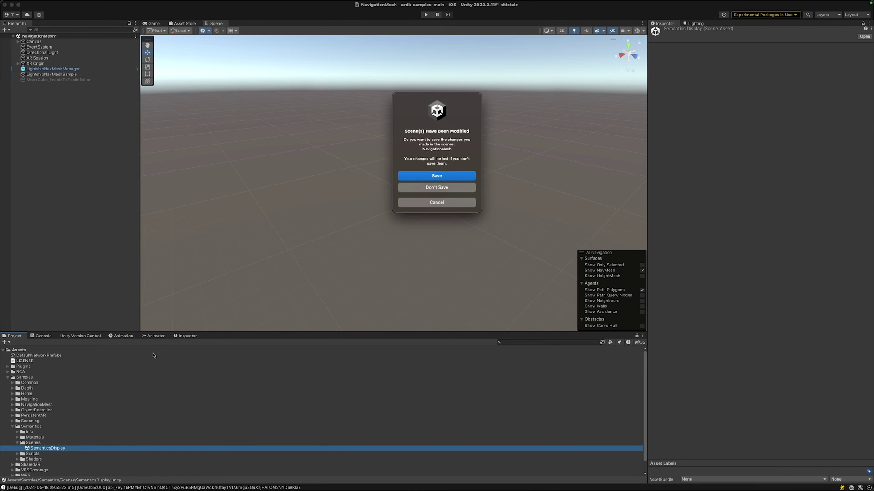
left_click(437, 177)
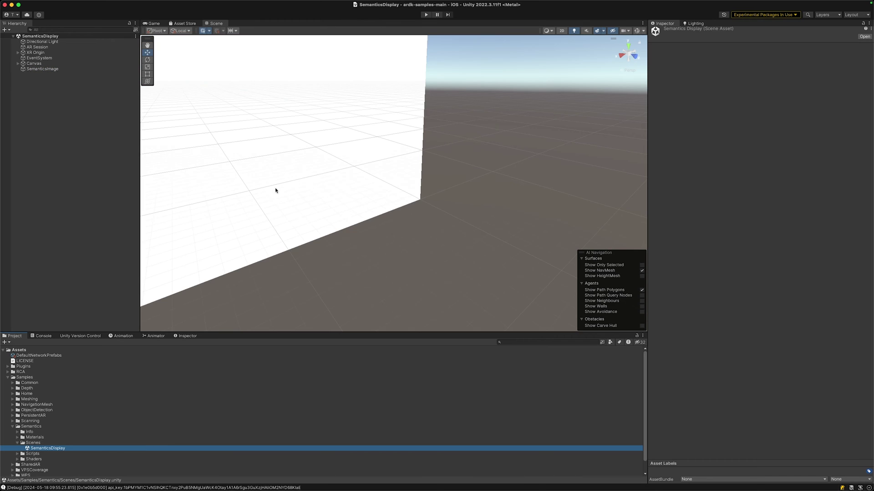
Step: Frame the Canvas in the back view and test the SemanticsDisplay scene in play mode, ending with playback stopped
double_click(31, 64)
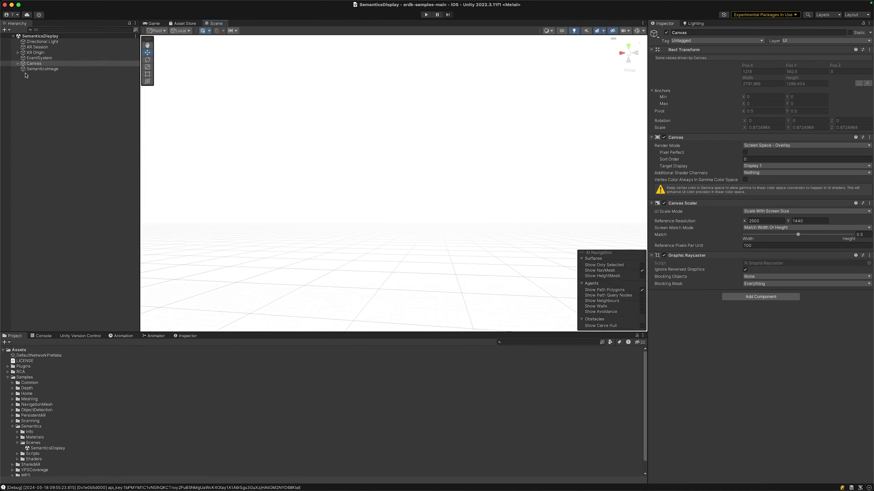
left_click(28, 65)
scroll(467, 118, "down", 5)
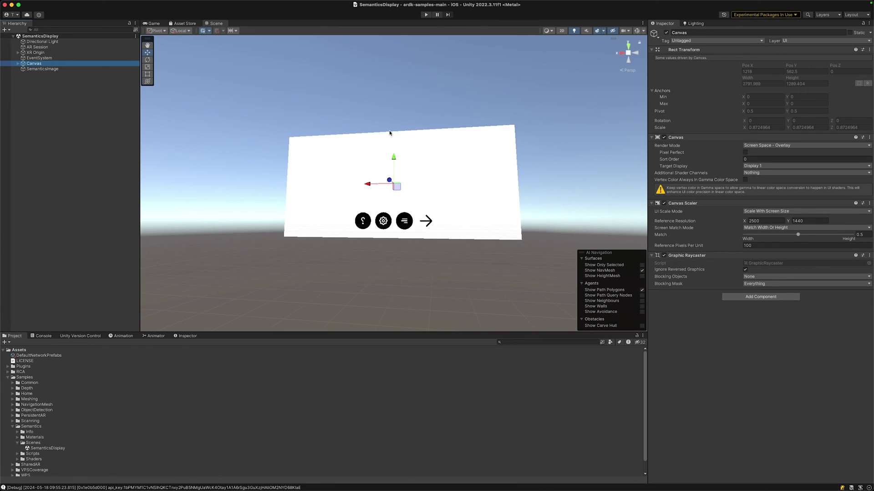
left_click_drag(454, 137, 394, 135, "alt")
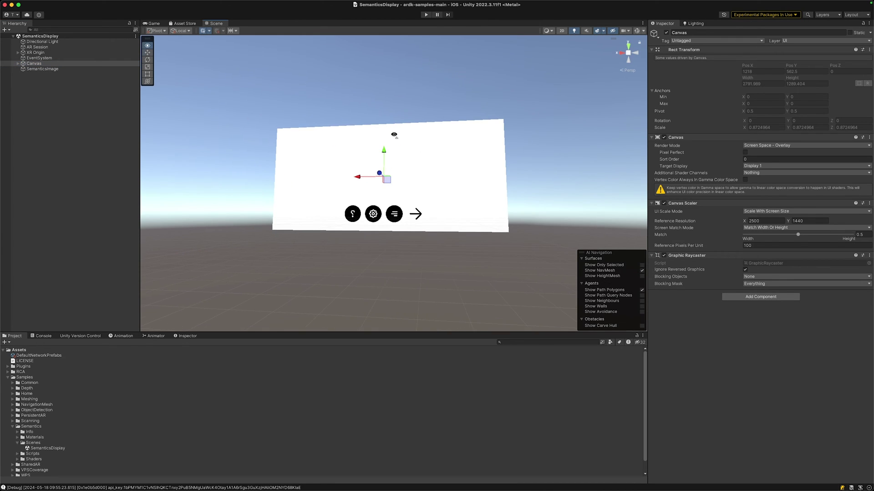
left_click(636, 54)
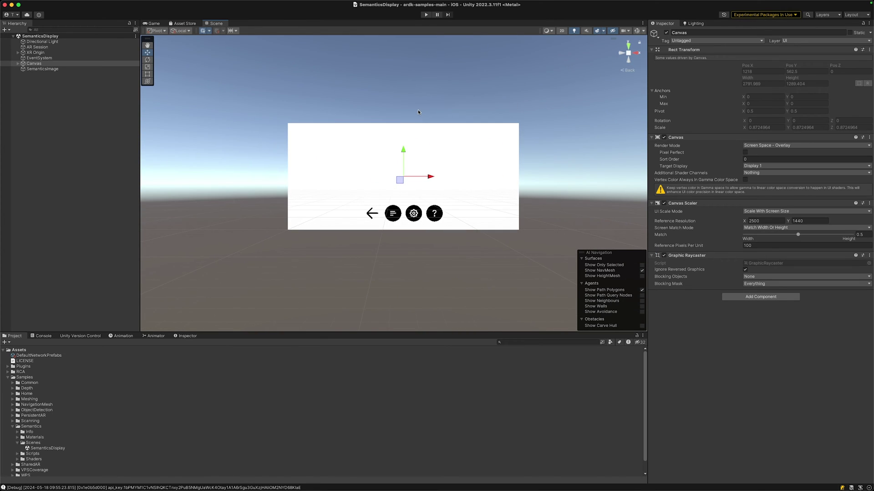
scroll(412, 114, "up", 4)
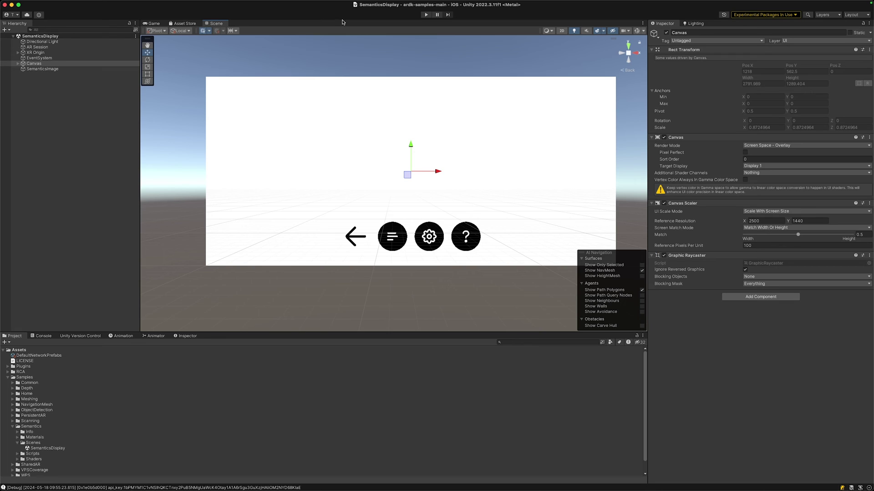
left_click(425, 15)
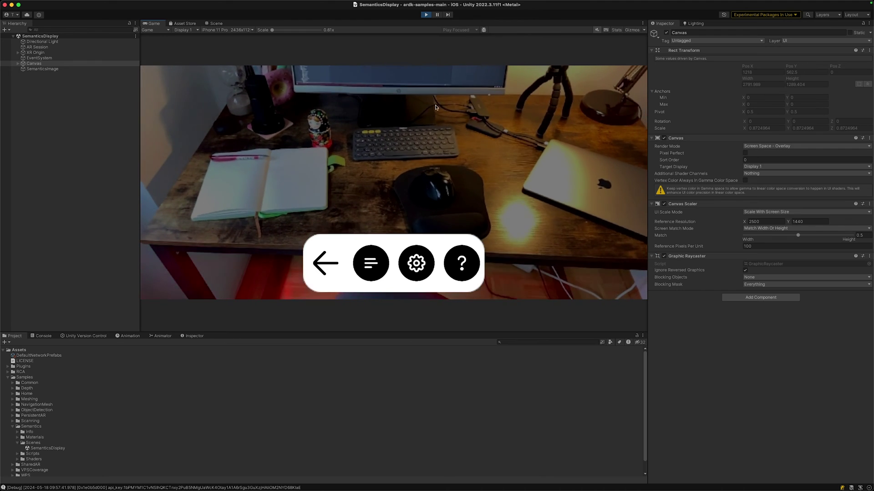
left_click(426, 15)
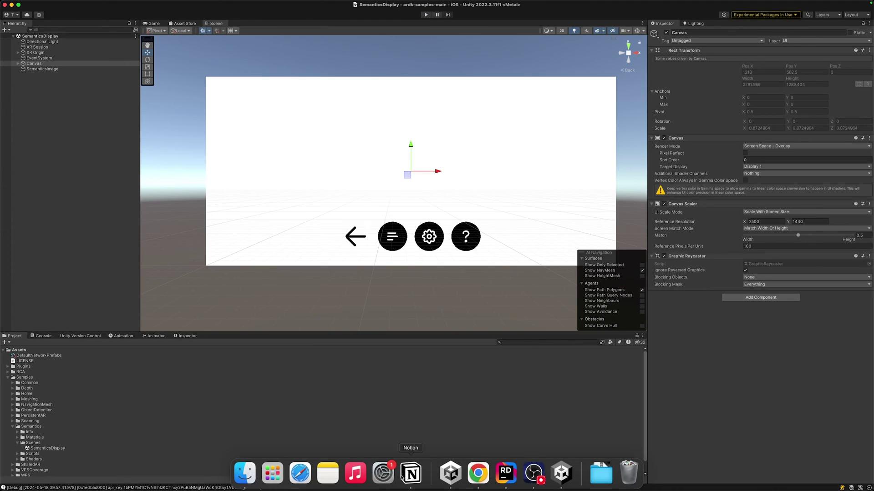
Step: Switch to Chrome and open the Semantics feature guide in the Lightship ARDK documentation
left_click(477, 474)
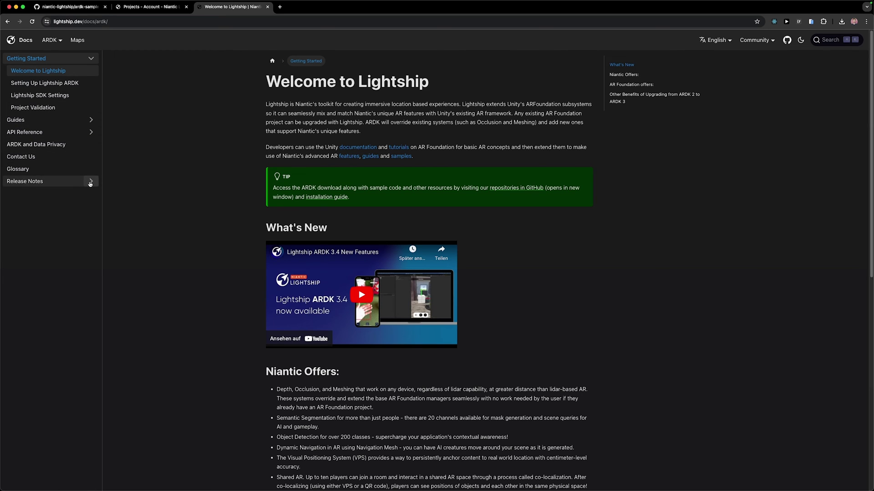
left_click(86, 120)
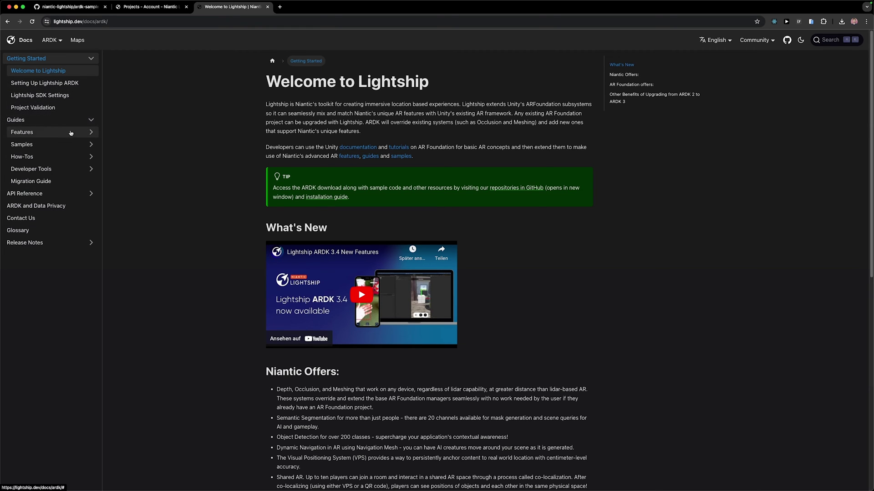
left_click(91, 133)
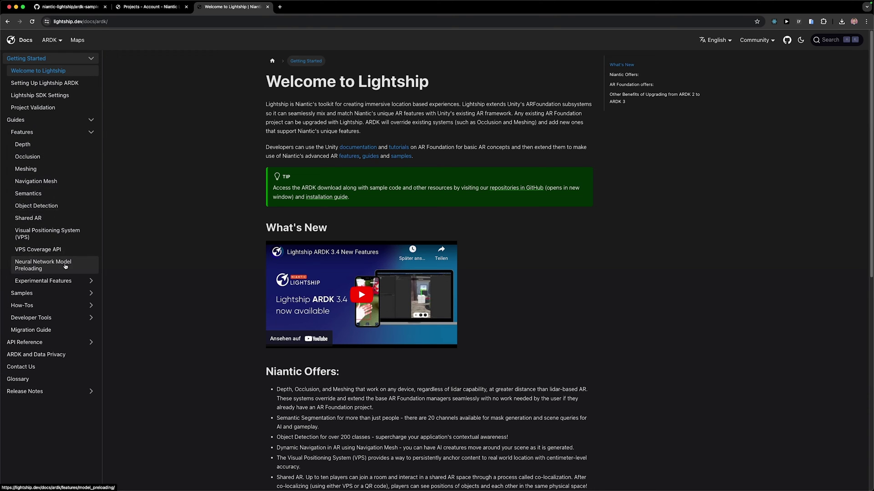
left_click(54, 197)
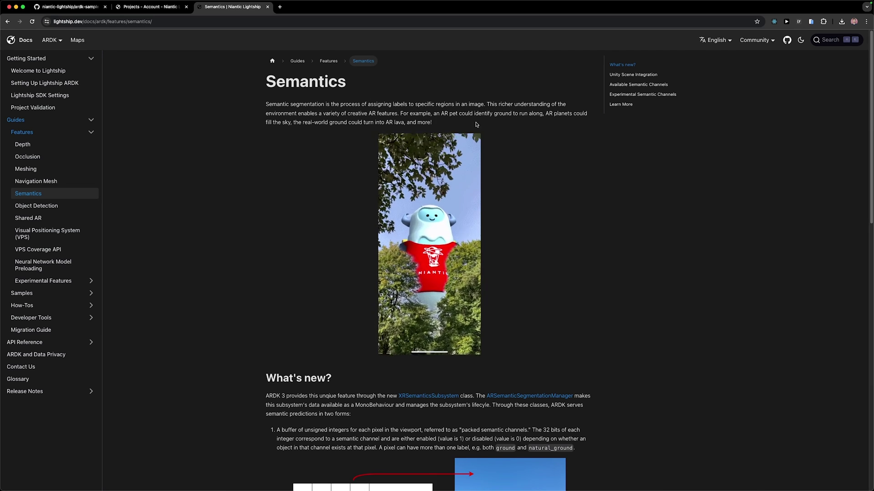
Step: Expand and read the tables of available and experimental semantic channels on the Semantics page
scroll(470, 127, "down", 8)
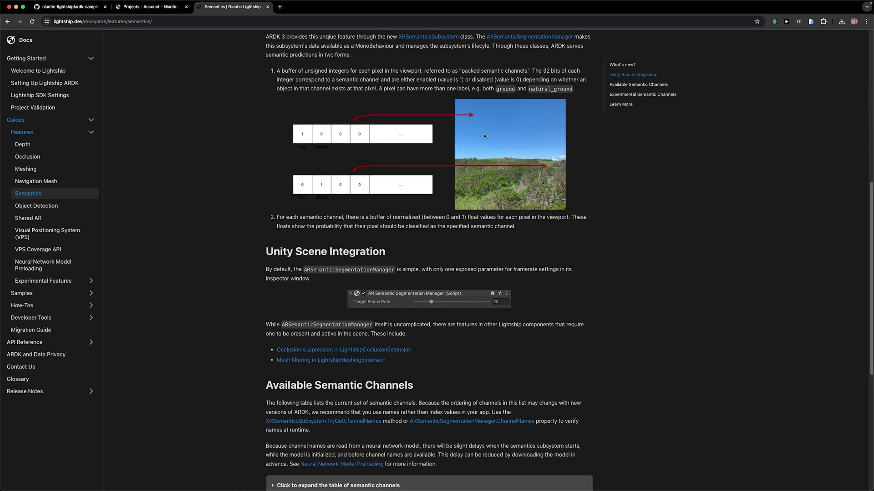
scroll(484, 136, "down", 6)
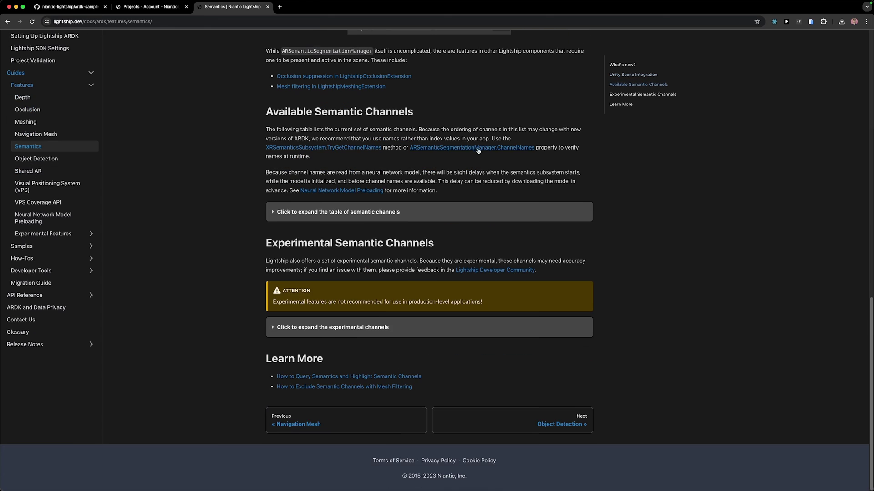
left_click(339, 212)
scroll(327, 182, "down", 4)
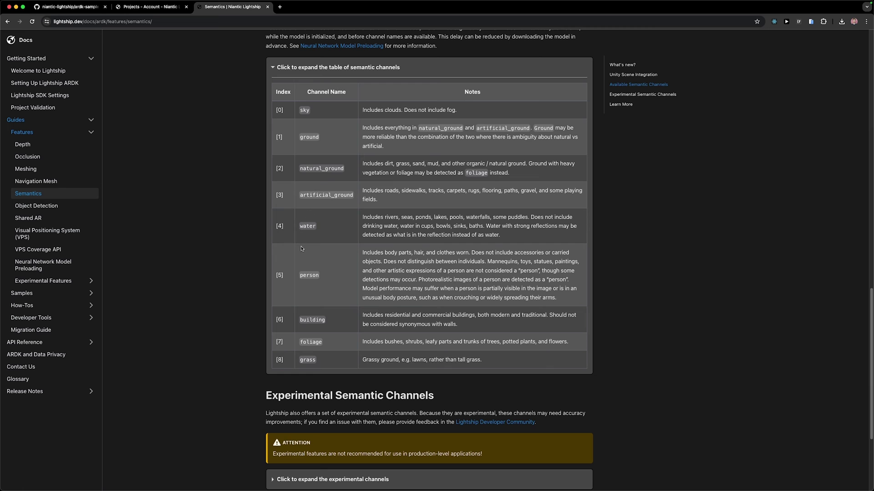
scroll(301, 296, "down", 3)
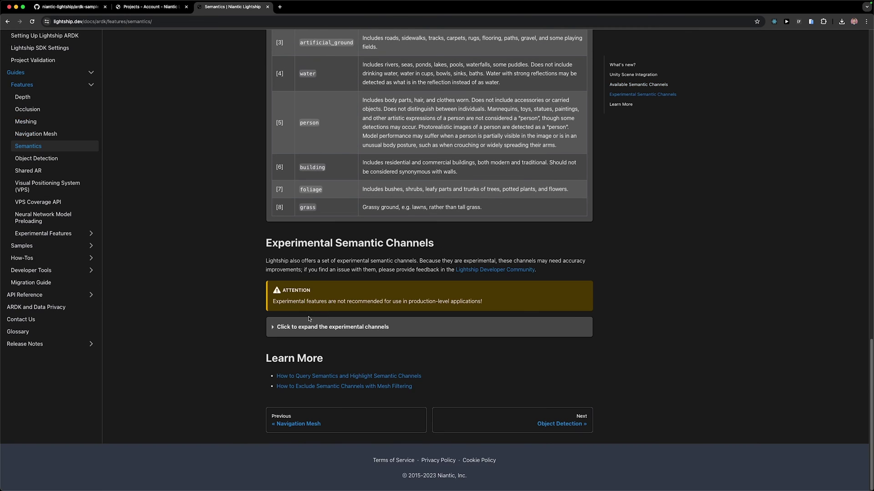
left_click(319, 383)
scroll(312, 325, "down", 10)
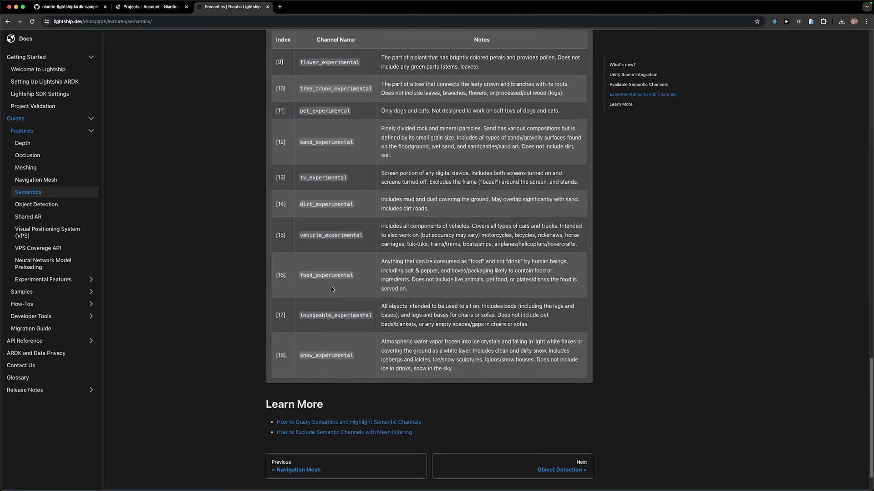
scroll(332, 289, "up", 10)
scroll(655, 333, "down", 8)
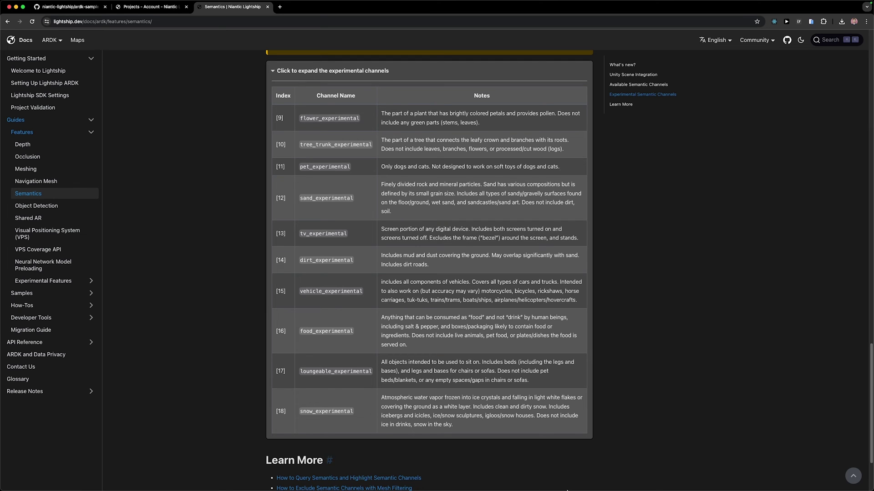
Step: Return to Unity and inspect SemanticsImage's Semantic Querying script and the Main Camera holding its referenced AR Semantic Segmentation Manager
left_click(561, 475)
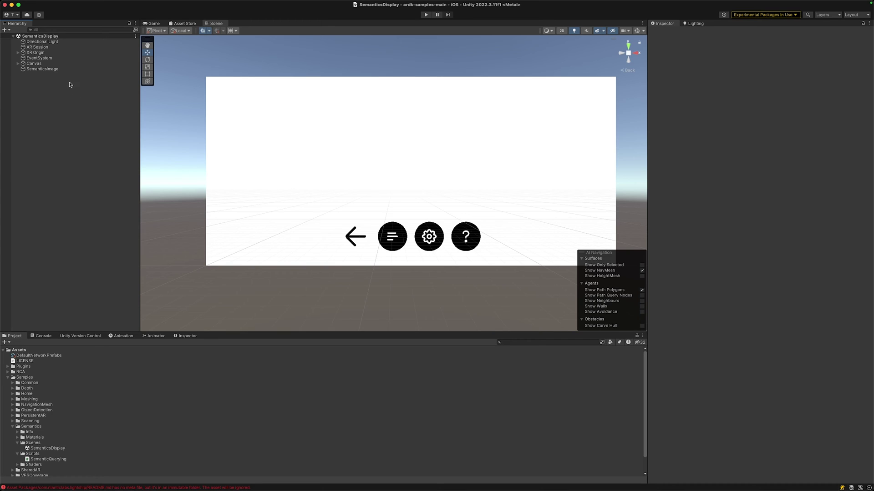
left_click(43, 70)
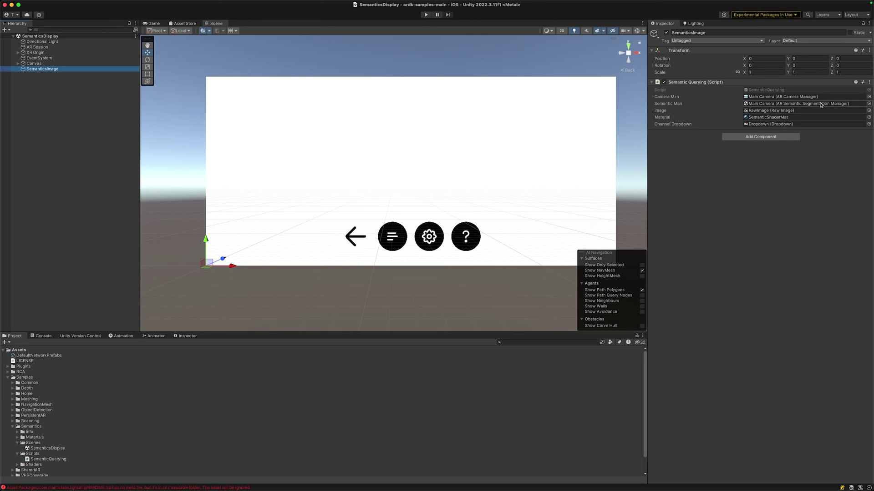
left_click(756, 104)
left_click(42, 64)
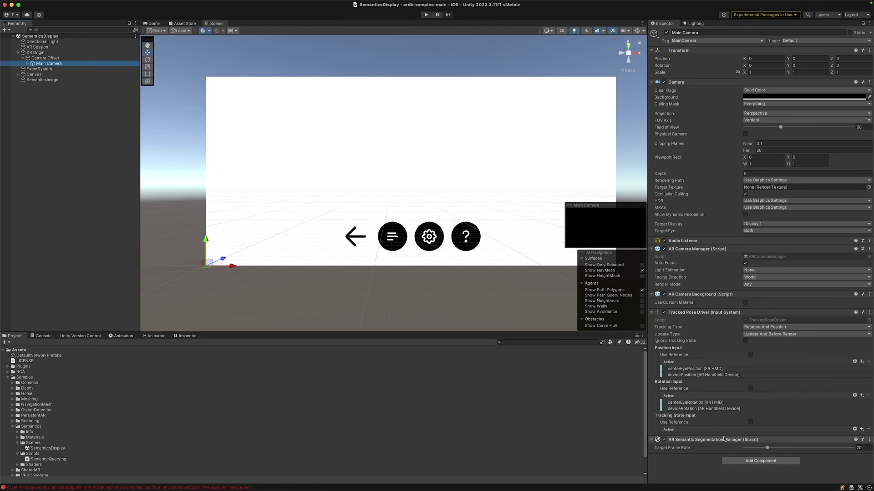
Step: Inspect the RawImage, SemanticShaderMat and Dropdown references in SemanticsImage's Semantic Querying script, including RawImage's own components
left_click(56, 82)
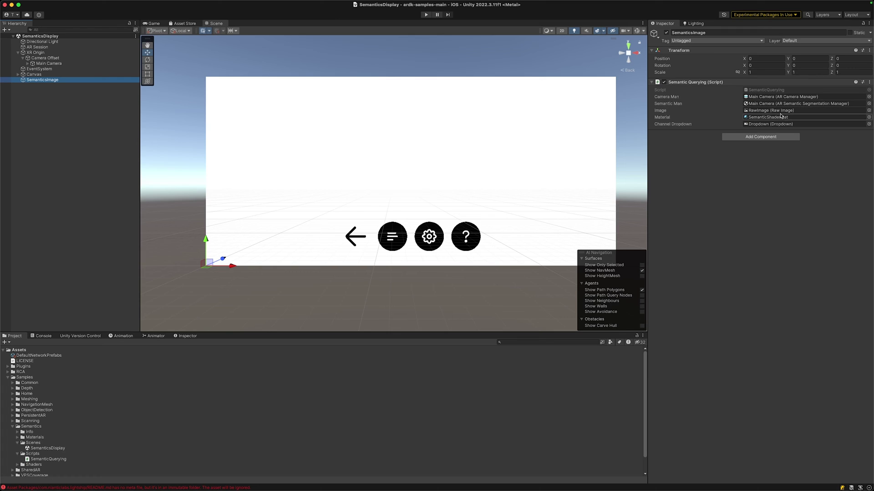
left_click(758, 111)
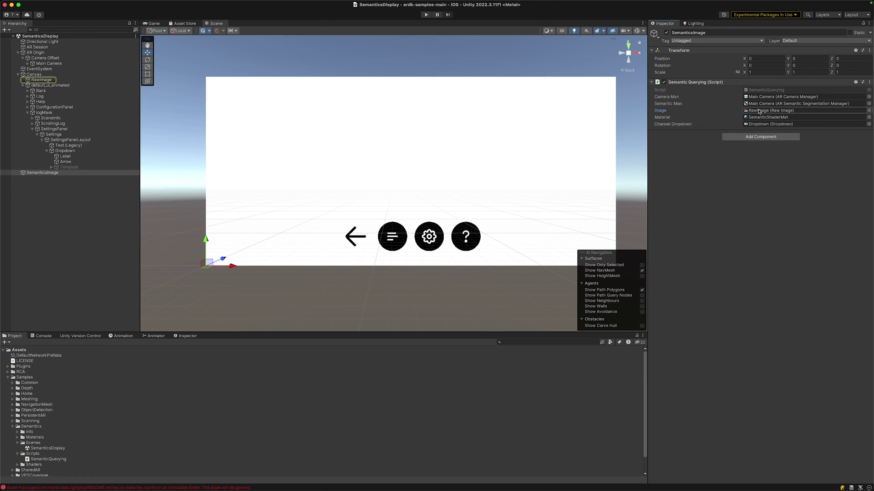
left_click(105, 80)
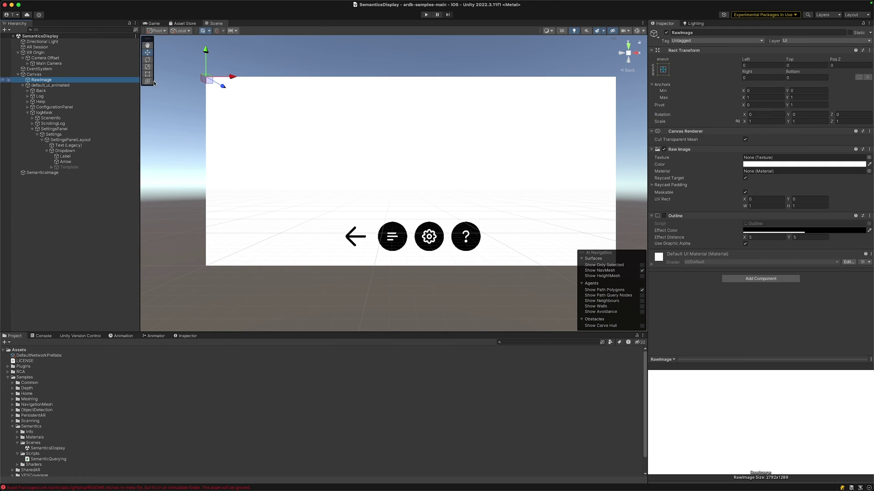
left_click(56, 173)
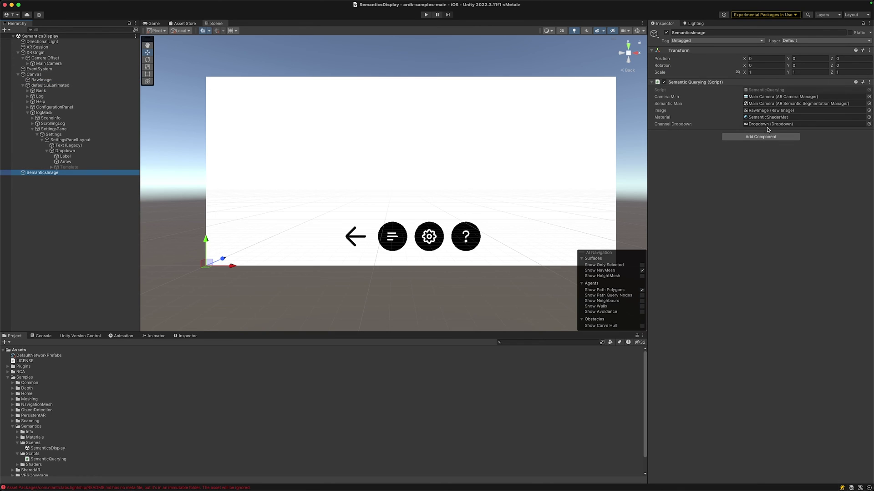
left_click(776, 117)
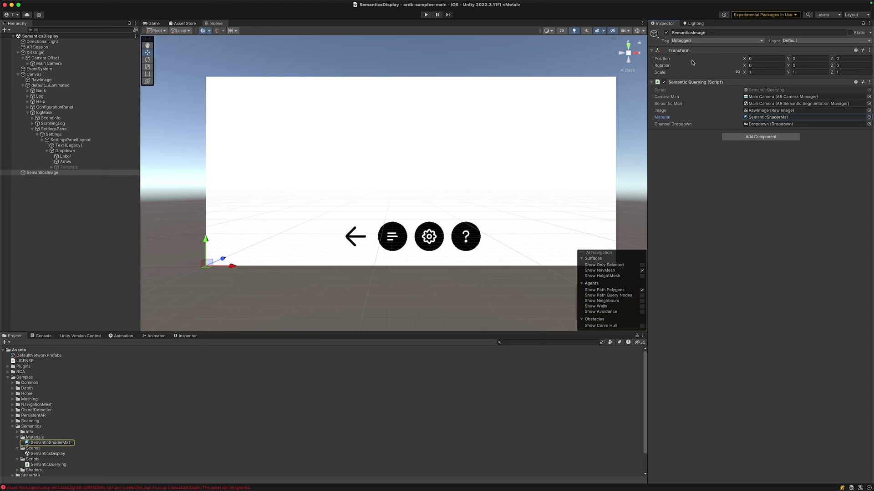
left_click(784, 124)
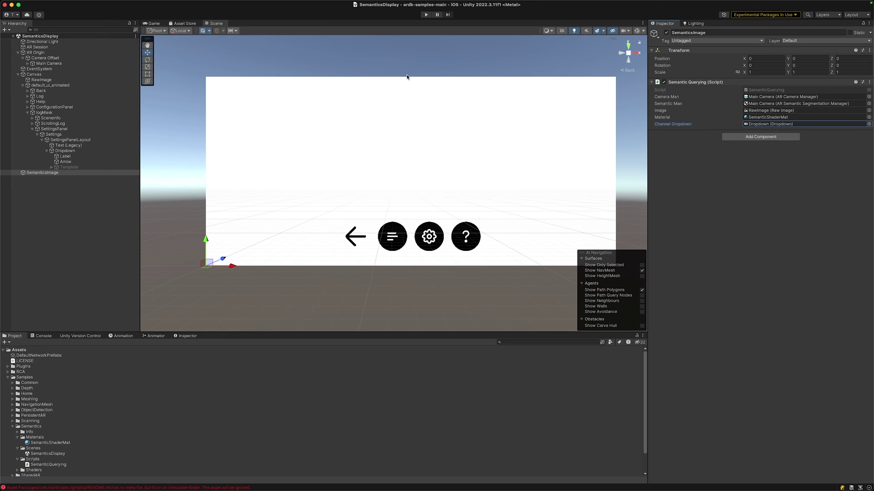
Step: Test the SemanticsDisplay scene in play mode with a different segmentation channel from further down the settings list, ending with playback stopped
left_click(426, 15)
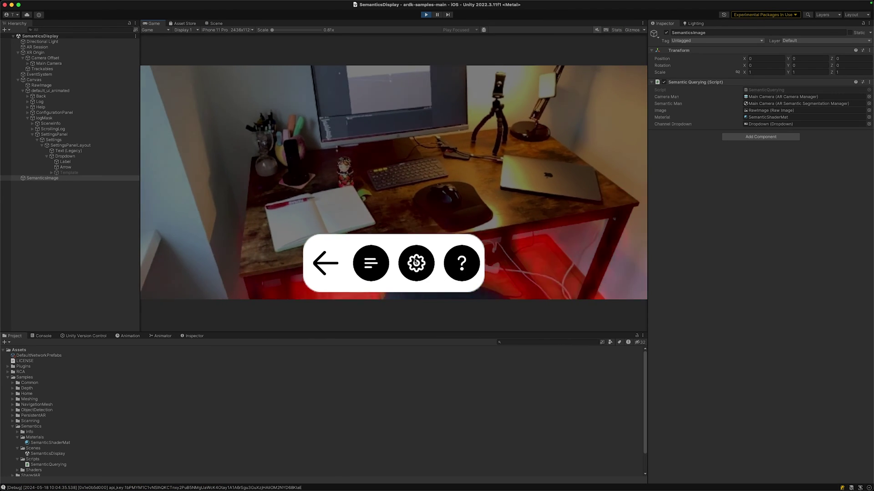
left_click(414, 264)
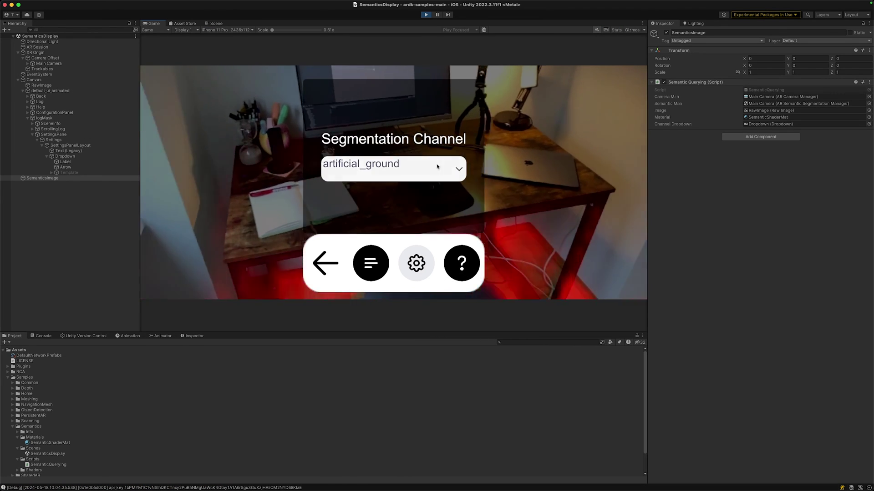
left_click(385, 169)
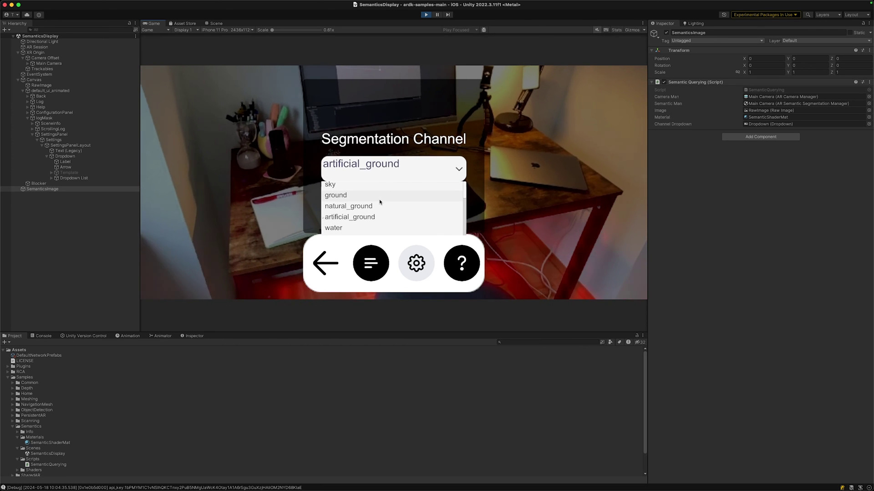
scroll(380, 202, "down", 2)
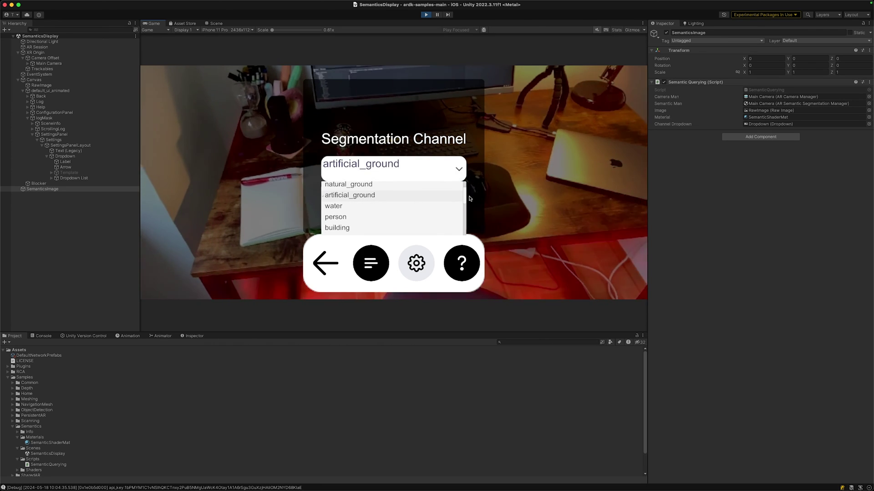
left_click_drag(466, 199, 465, 219)
left_click(337, 227)
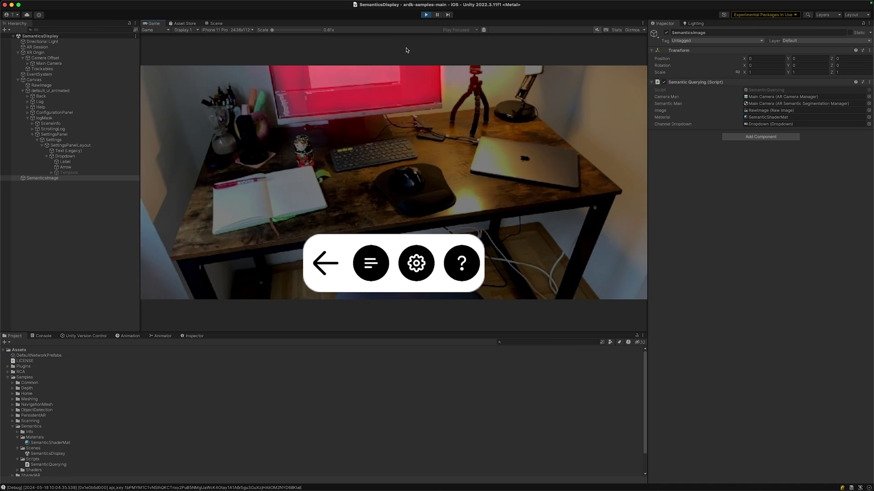
key("super+p")
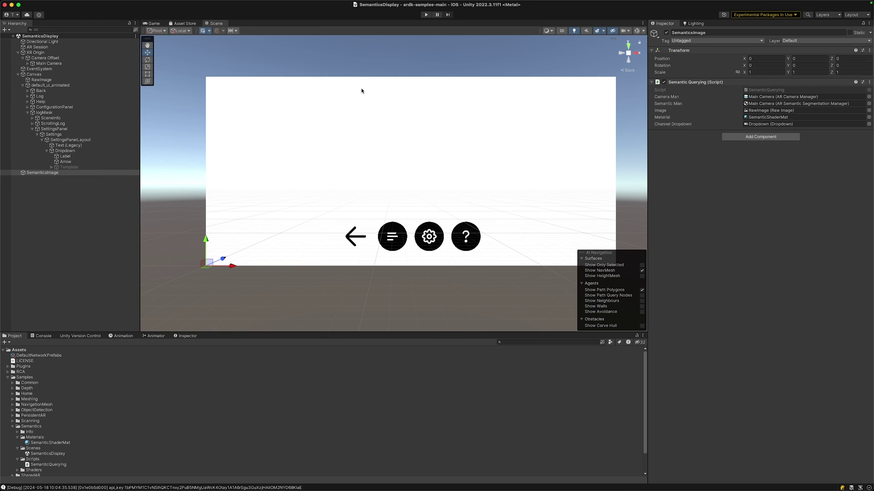
Step: Open the TexturedMesh scene from the Scenes folder of the Meshing sample
left_click(106, 394)
scroll(106, 390, "down", 2)
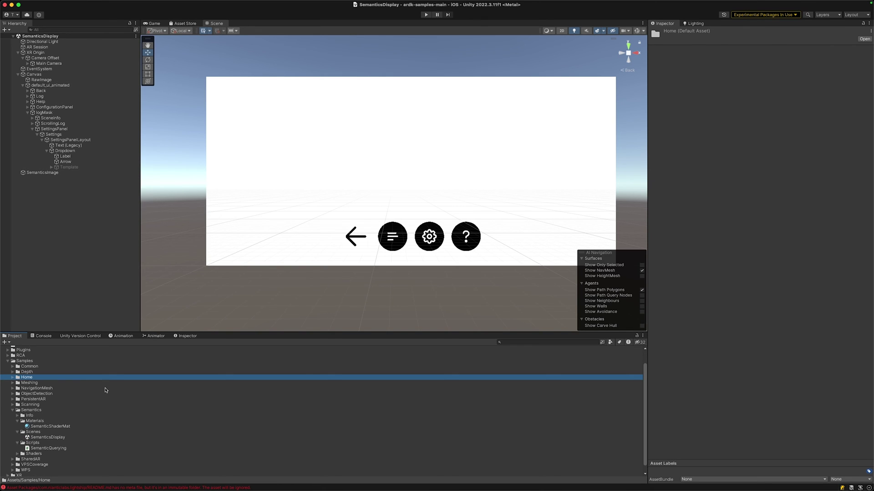
left_click(12, 383)
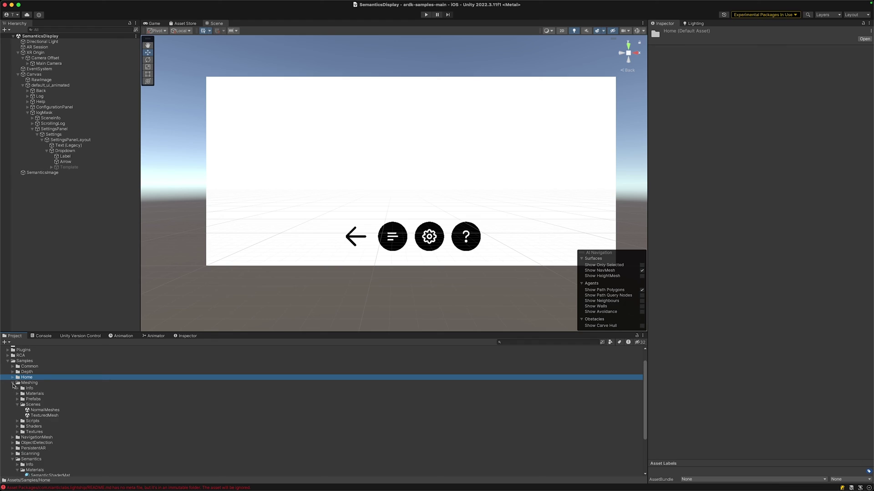
left_click(45, 416)
double_click(44, 416)
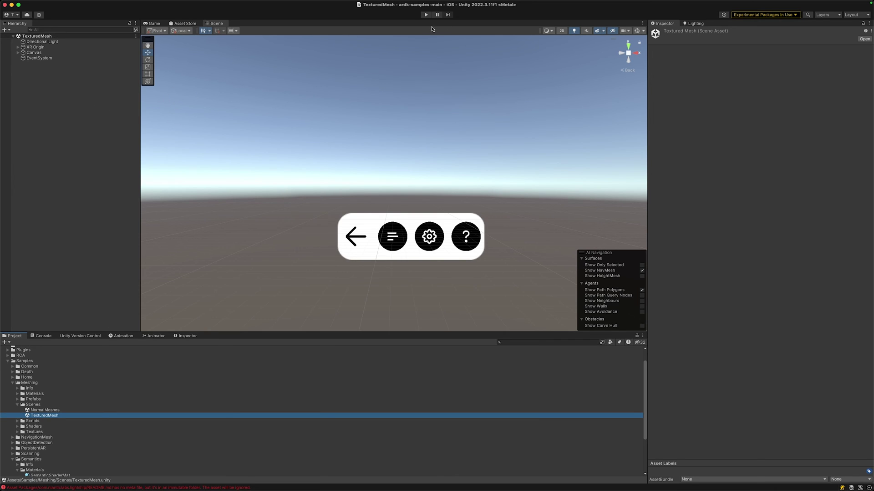
Step: Test the TexturedMesh scene in the Game view, review its in-app meshing settings, and stop playback
left_click(153, 24)
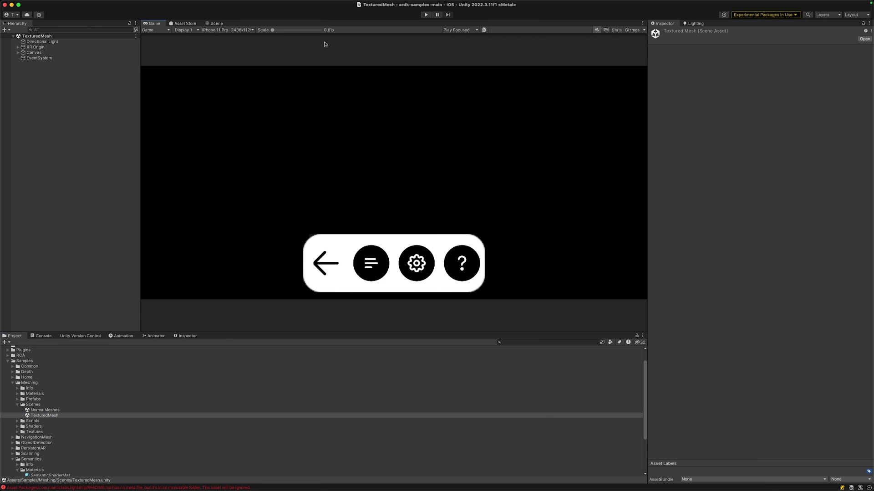
left_click(428, 15)
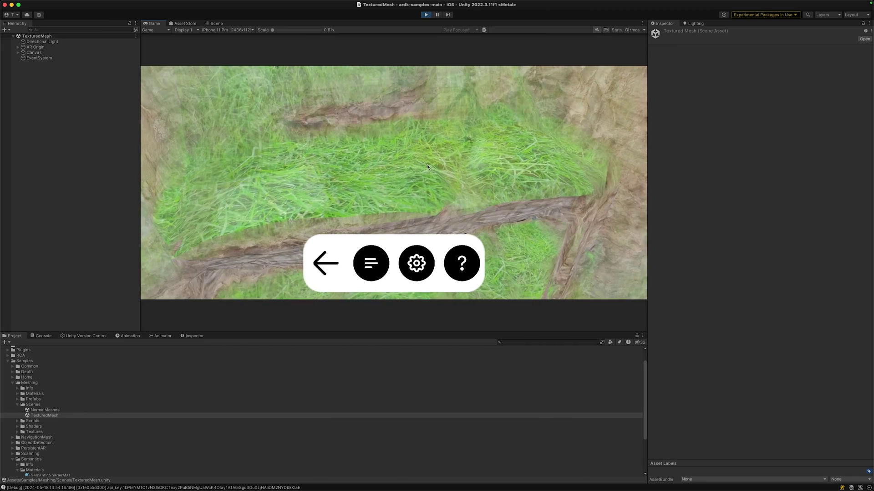
left_click(416, 264)
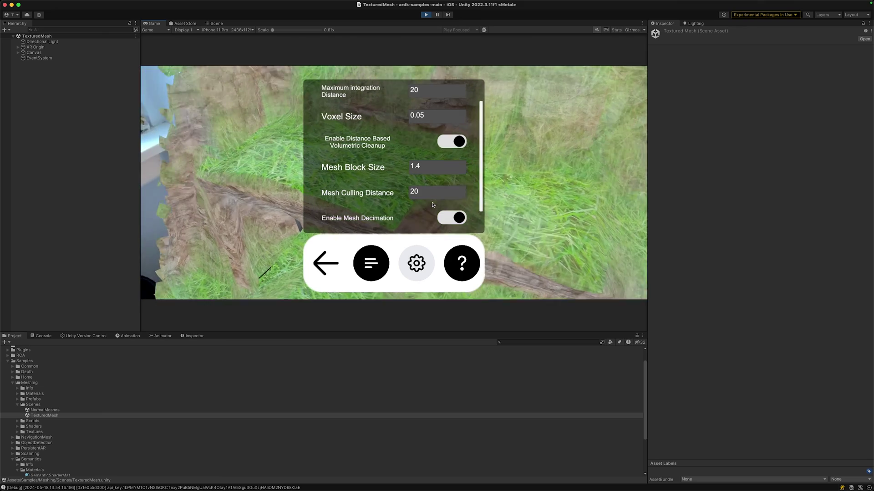
left_click(416, 263)
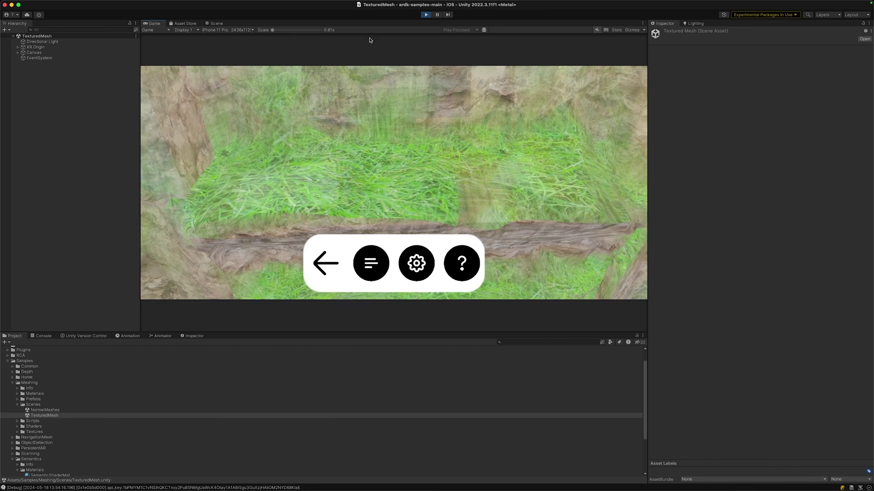
left_click(429, 15)
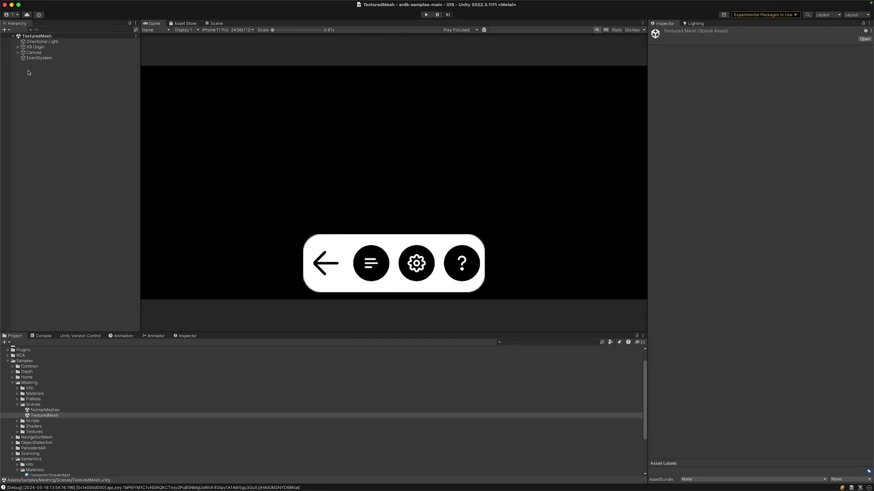
Step: Inspect the XR Origin components and its Meshing child's ARMeshManager and Lightship Meshing Extension settings
left_click(30, 46)
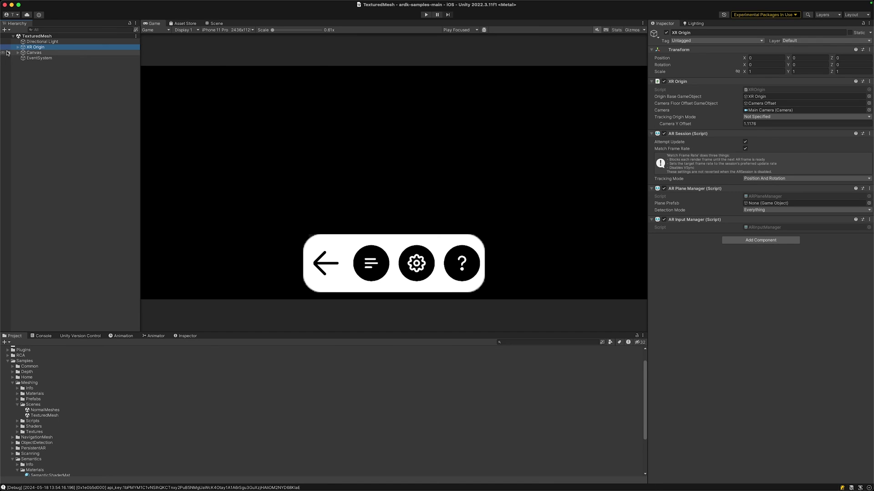
left_click(17, 48)
left_click(23, 53)
left_click(41, 64)
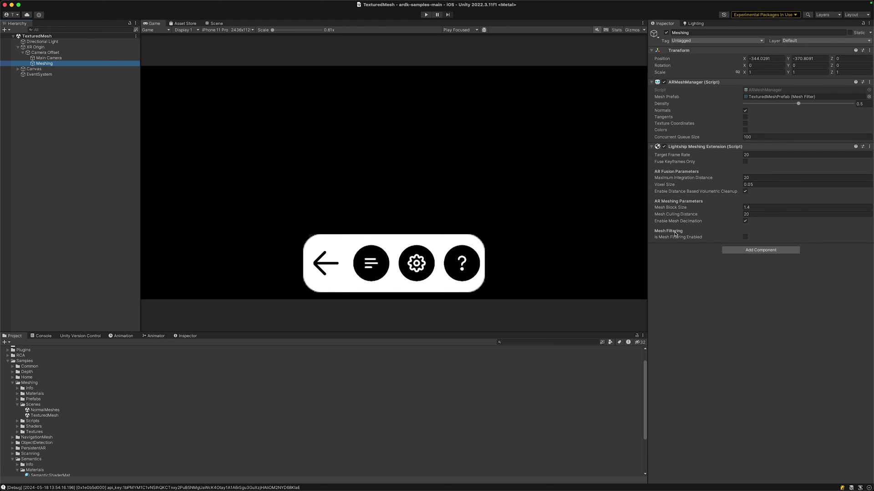
Step: Open the Home scene from the Home sample's Scenes folder
left_click(13, 372)
scroll(28, 410, "up", 2)
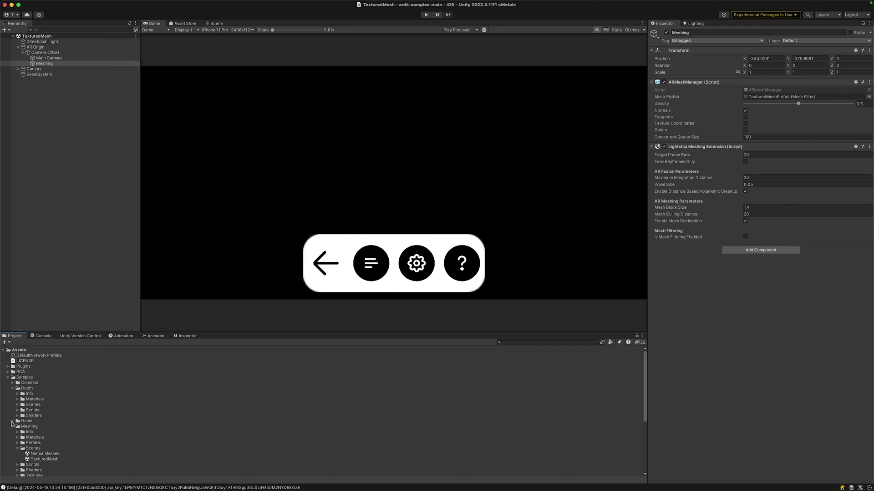
left_click(13, 422)
left_click(16, 427)
double_click(33, 432)
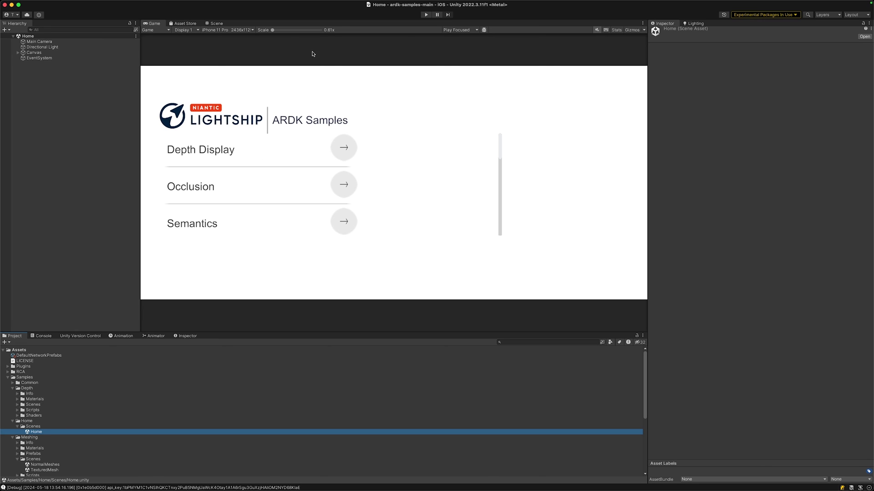
Step: Run the Home scene, browse the list of ARDK samples in both directions, and stop playback
left_click(426, 15)
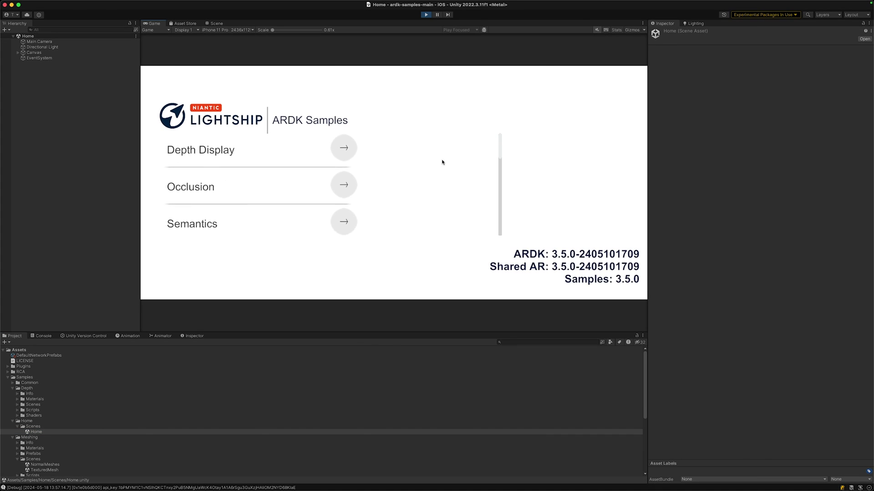
scroll(434, 171, "down", 6)
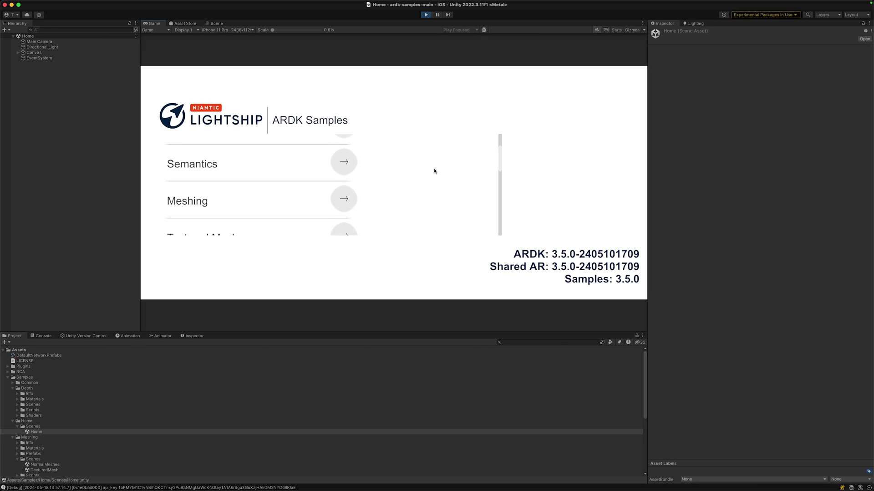
scroll(434, 171, "down", 6)
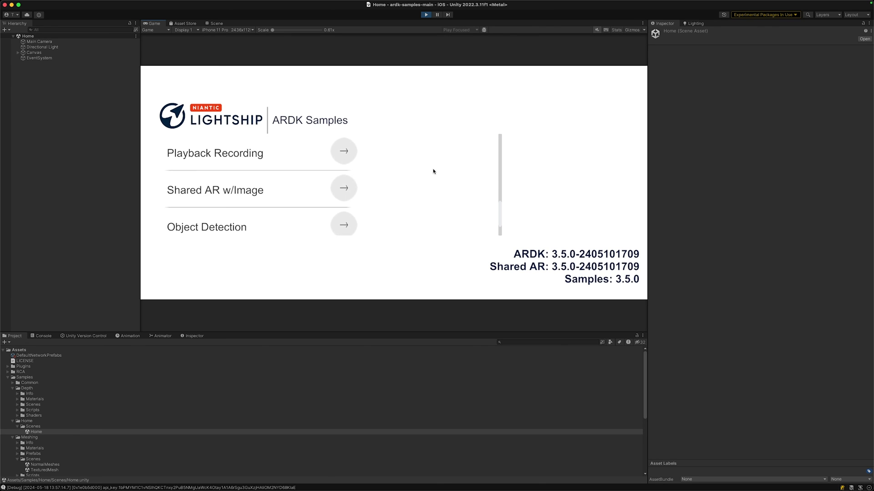
scroll(432, 171, "up", 12)
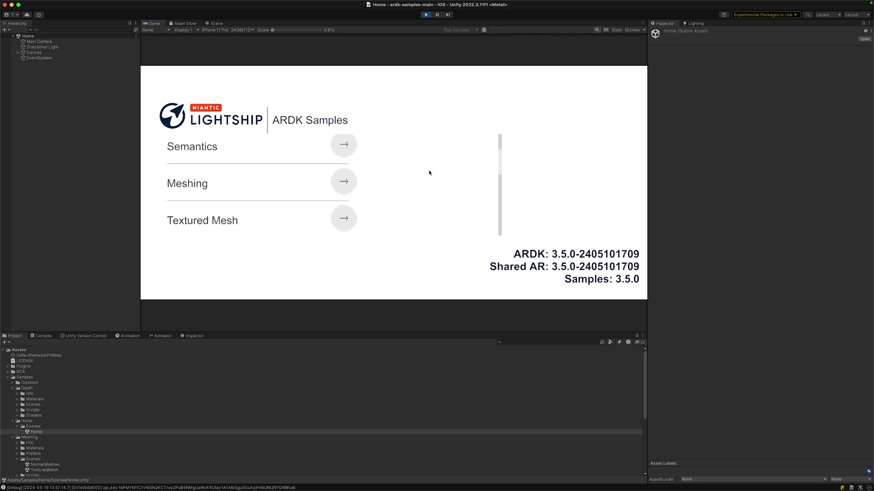
left_click(427, 15)
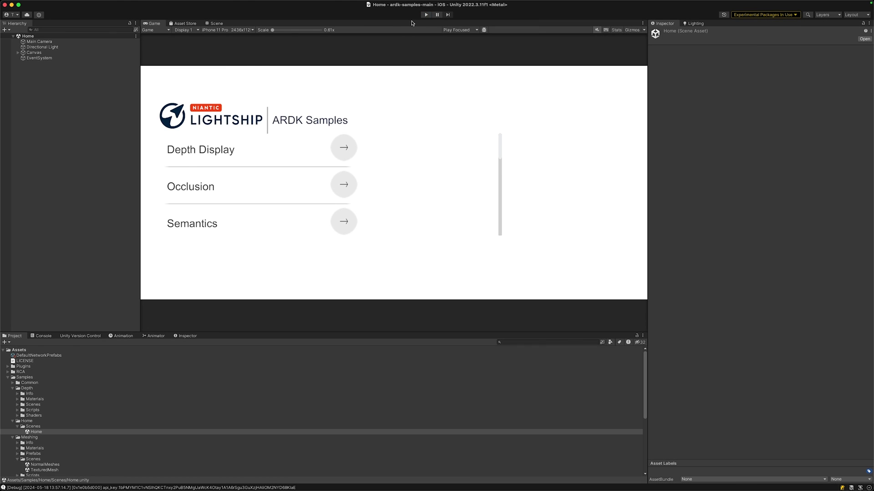
Step: Open the Build Settings and review the Scenes In Build list, selecting the Home scene at index 0
left_click(40, 3)
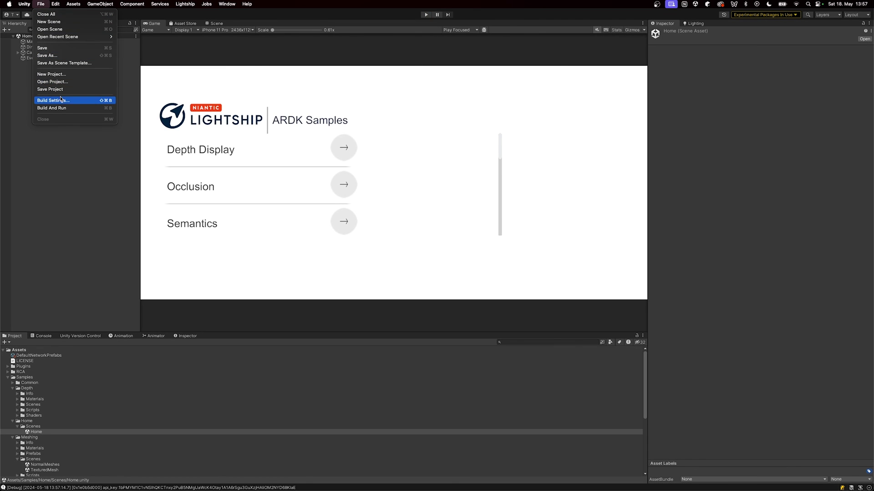
left_click(62, 98)
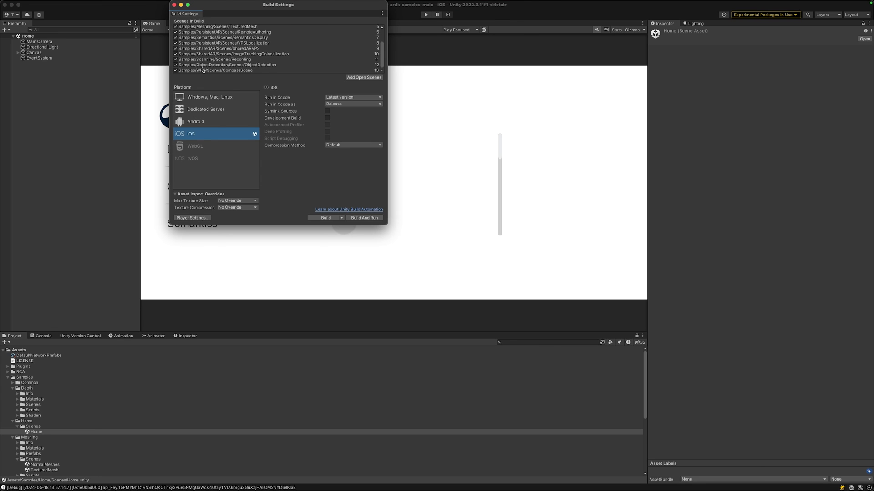
left_click(209, 28)
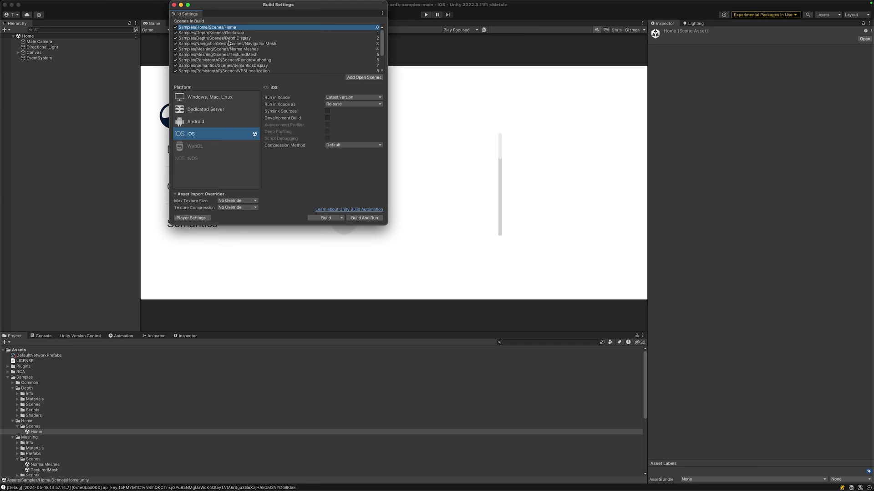
scroll(213, 64, "down", 3)
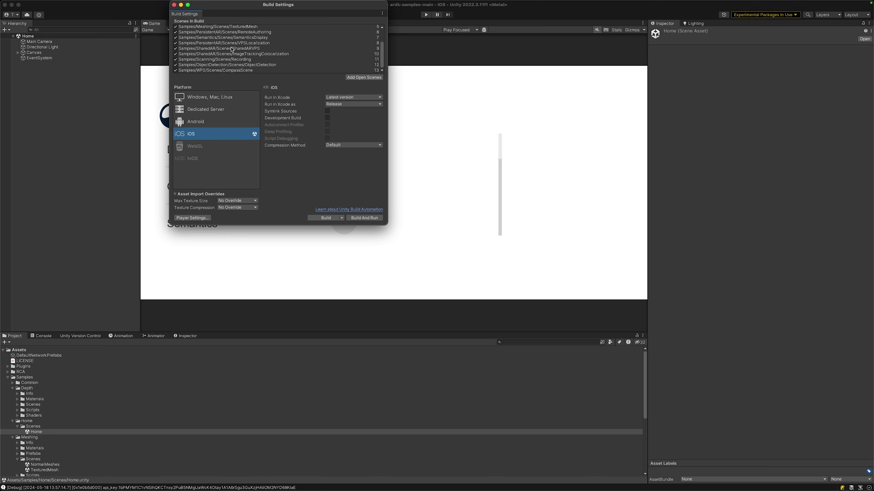
scroll(291, 53, "up", 3)
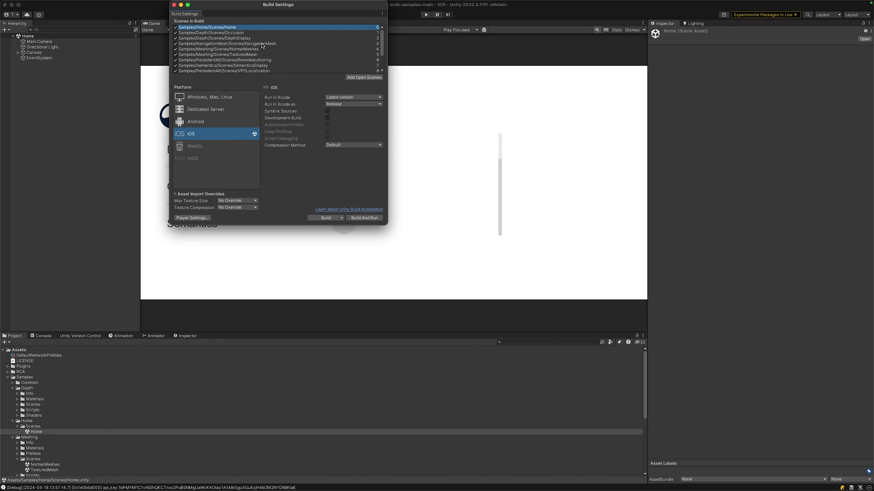